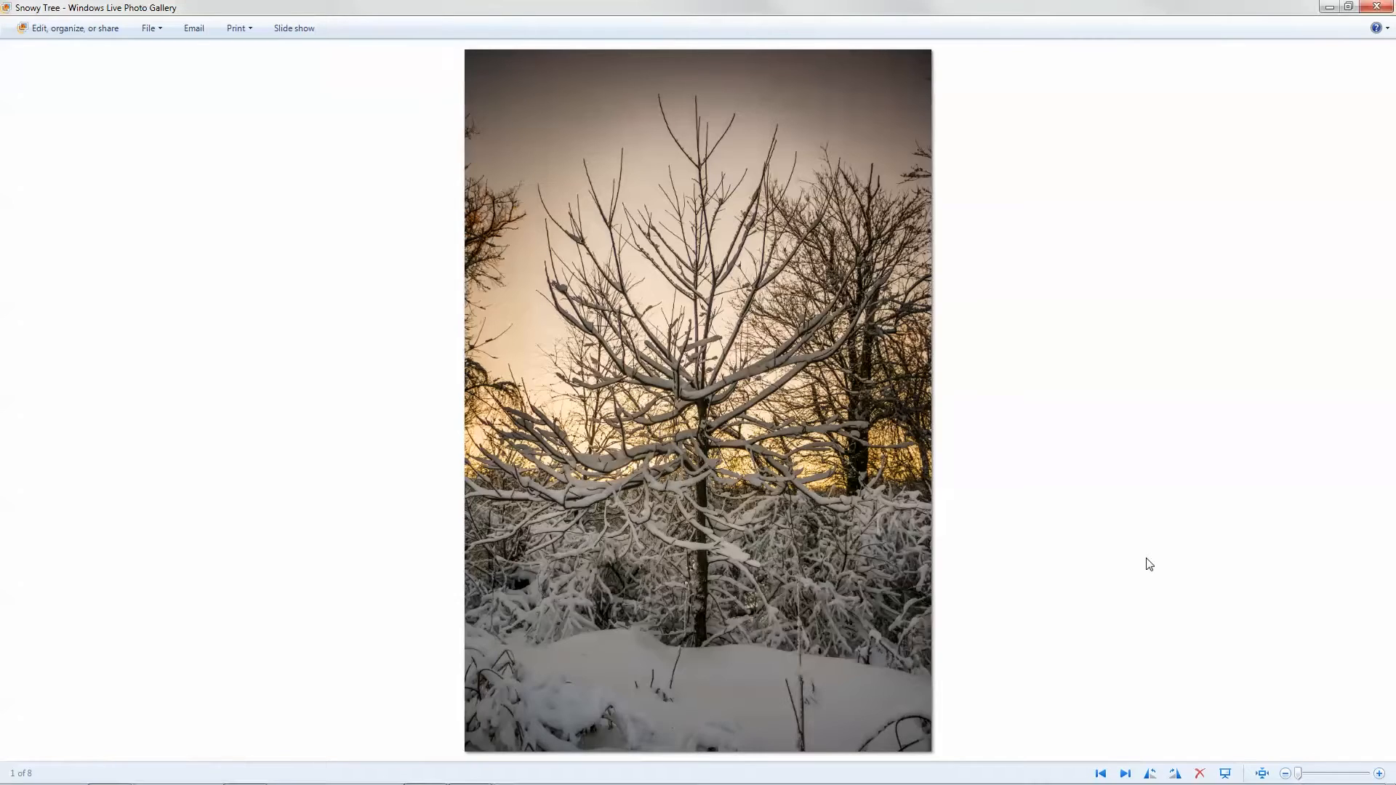
- Look through the finished snow photos one after another in the photo gallery
key(Right)
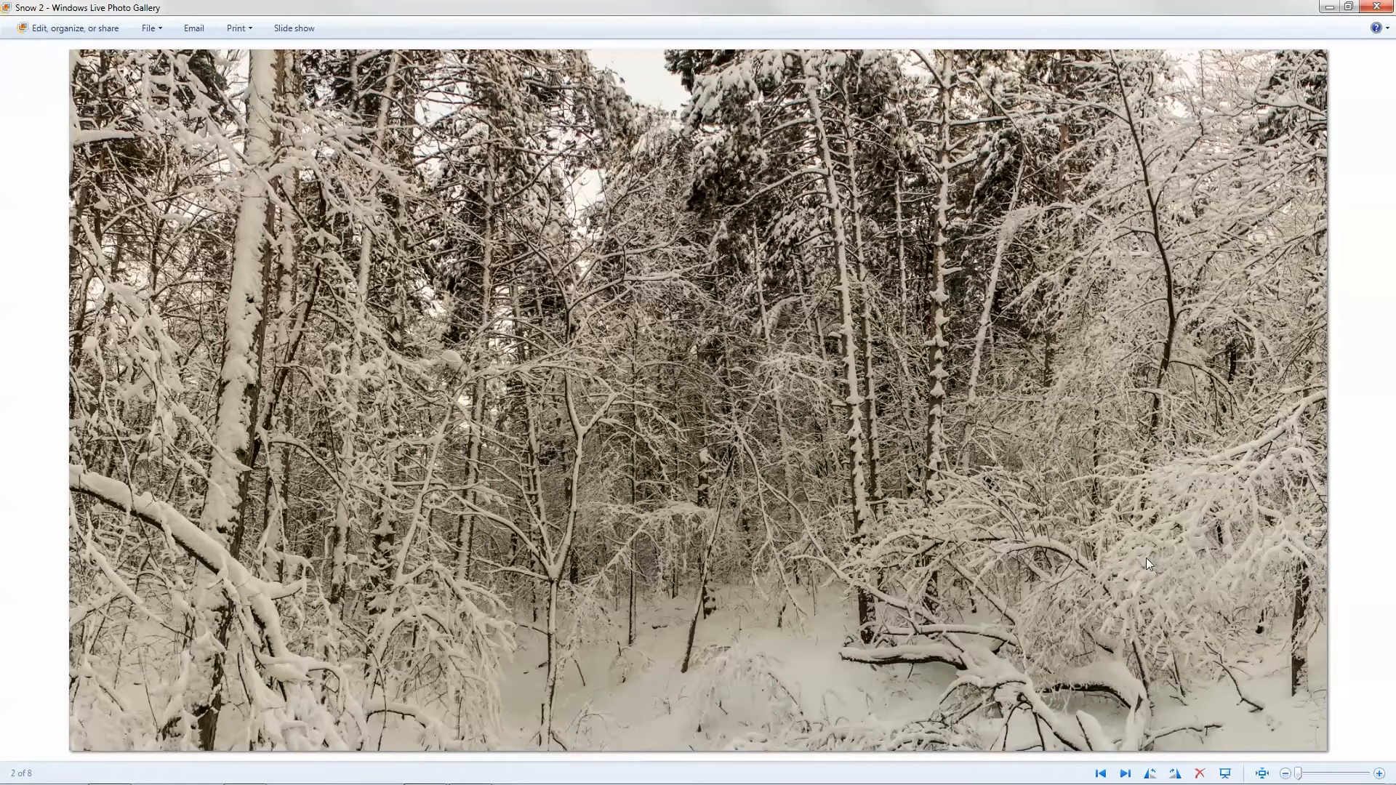
key(Right)
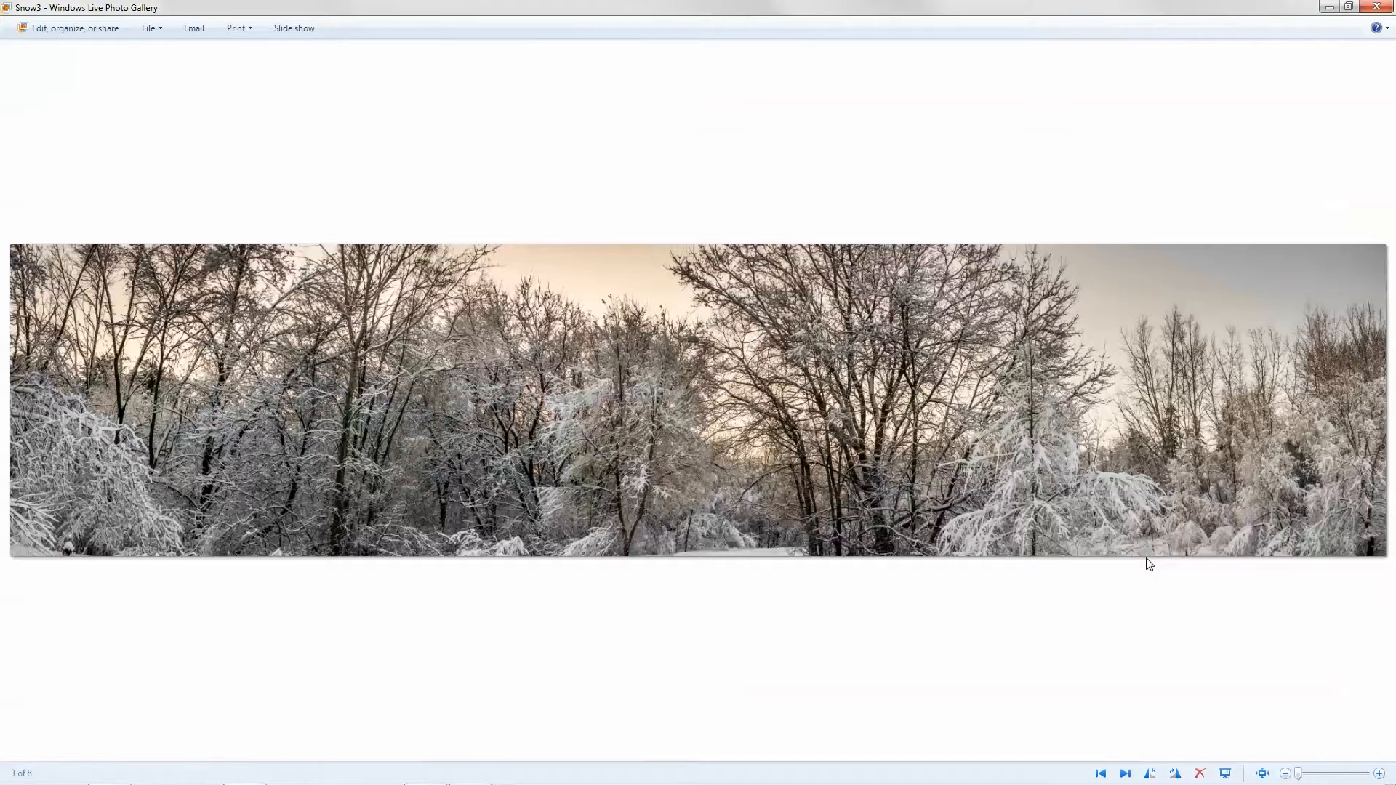
key(Right)
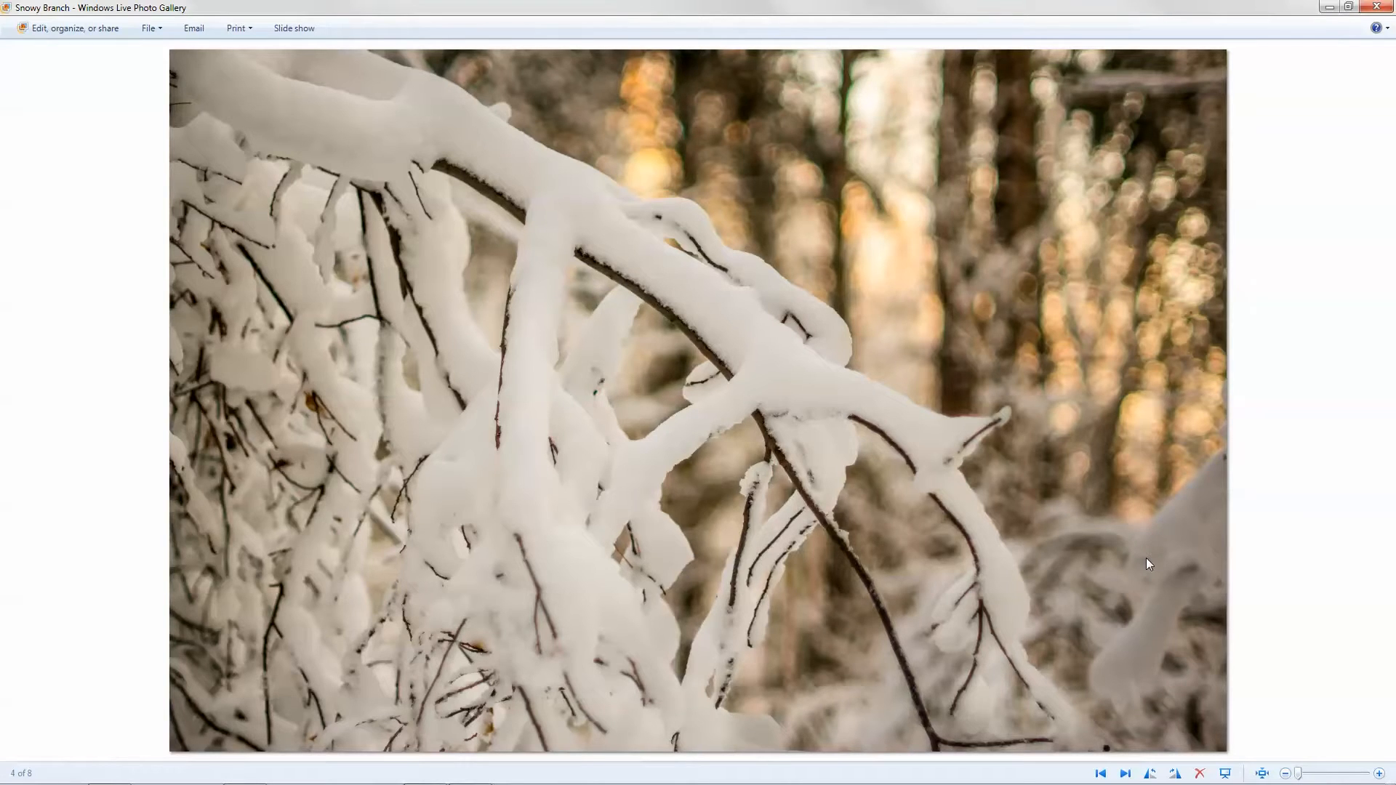
key(Right)
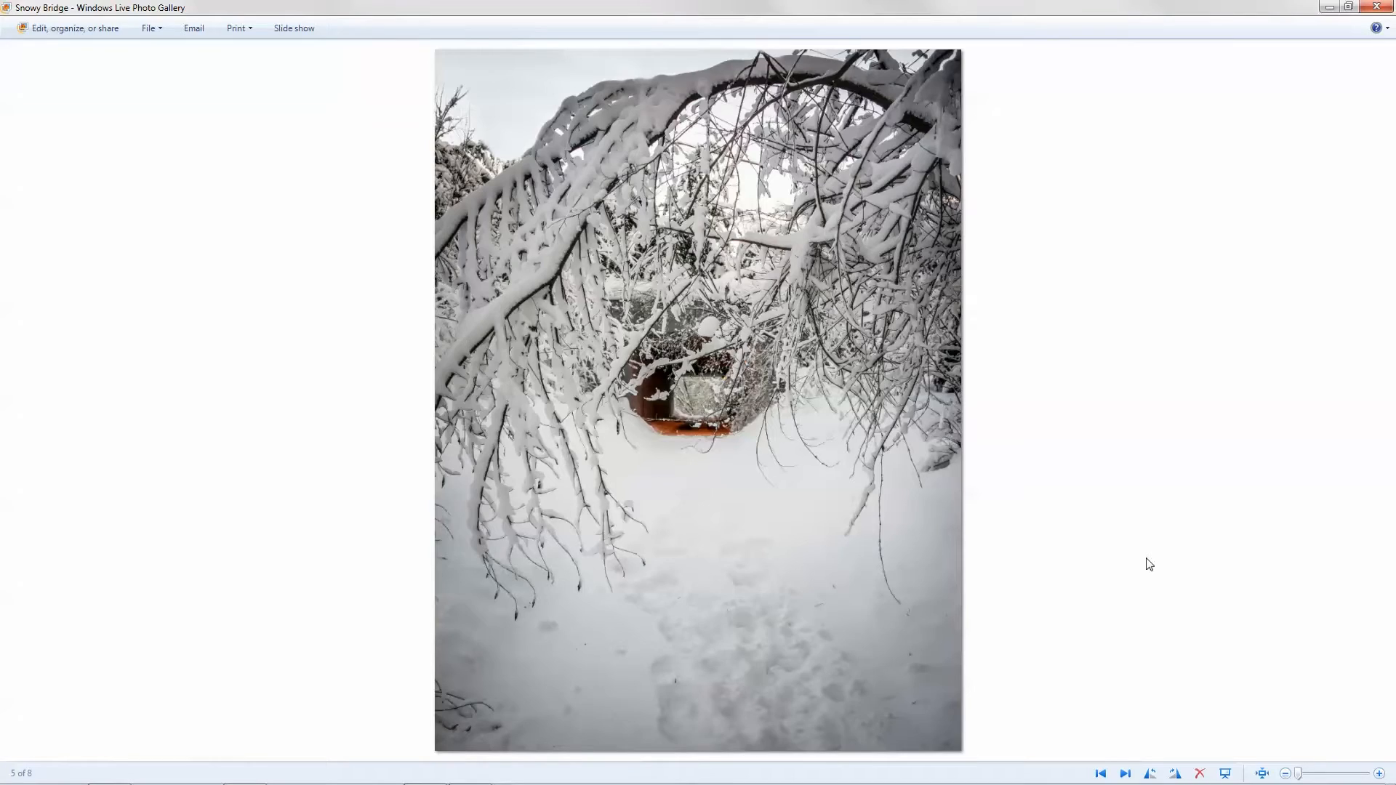
key(Right)
key(Right)
- Switch to Adobe Bridge and open the raw photo DSC02680.ARW in Camera Raw
click(475, 644)
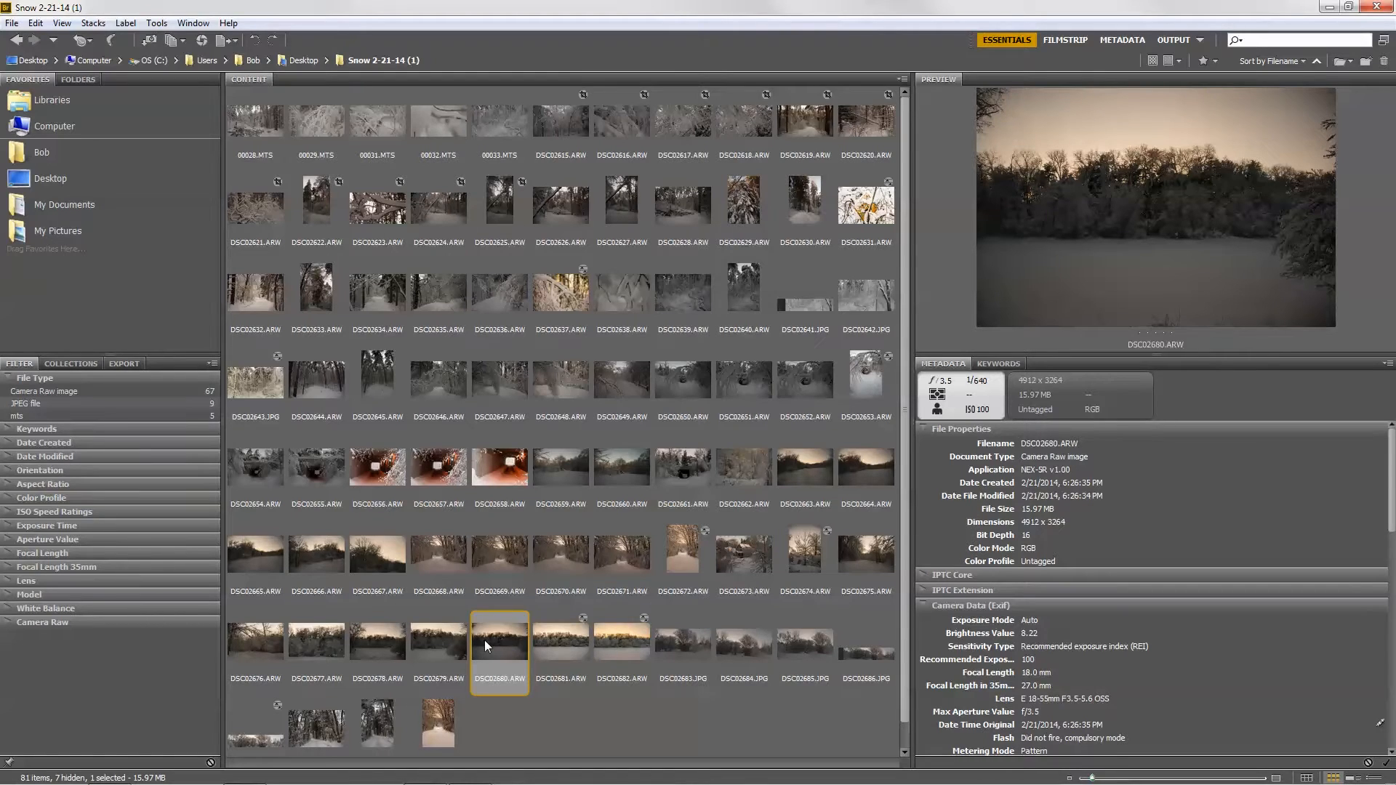
right_click(496, 643)
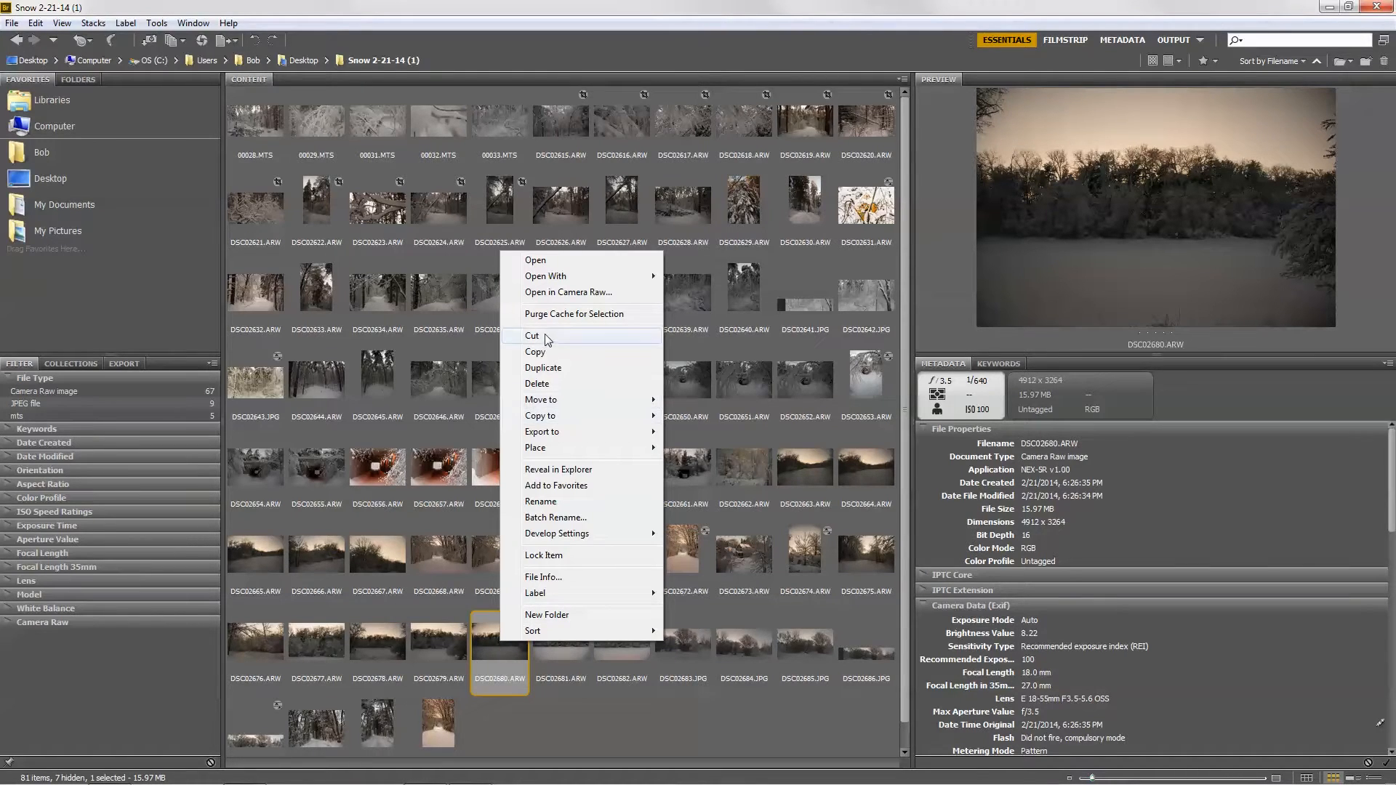
click(569, 292)
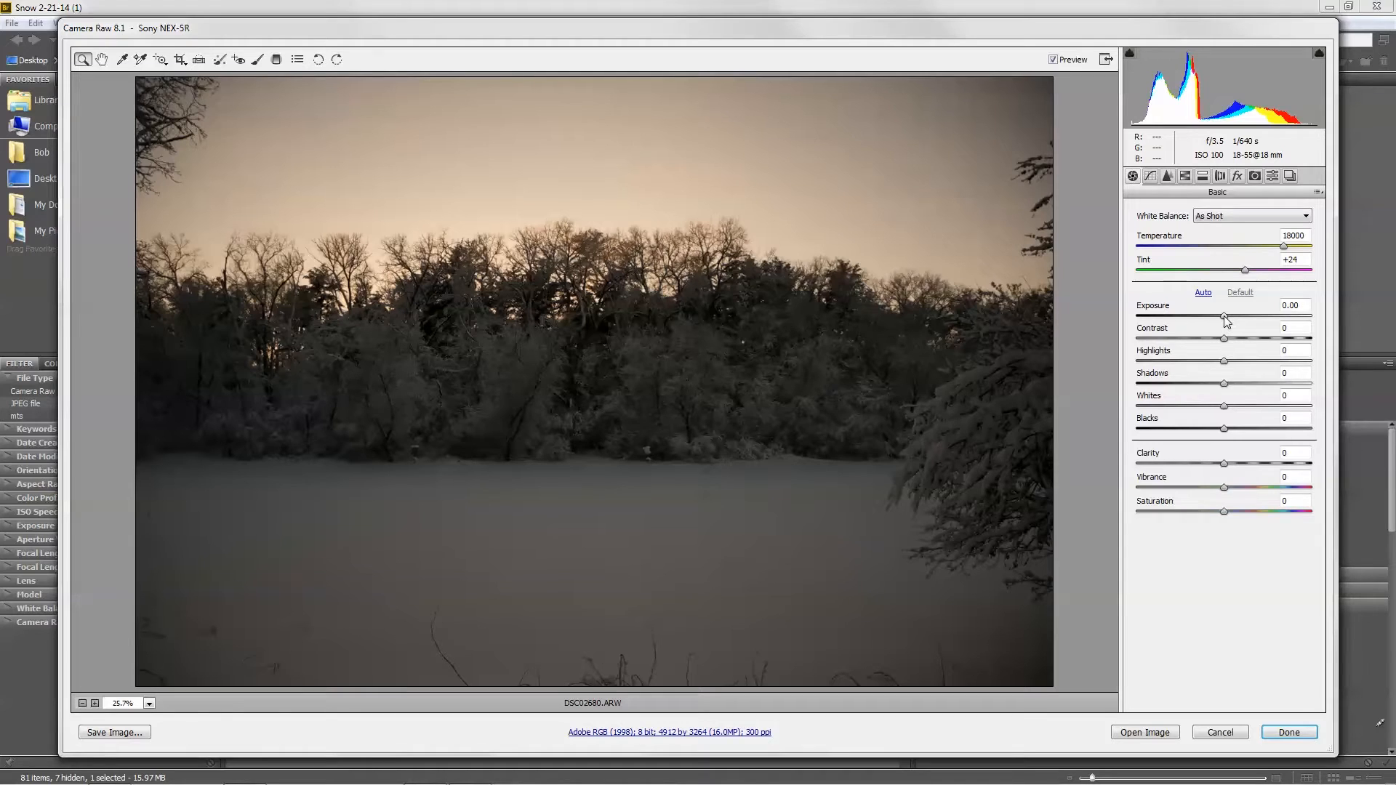
- Set Exposure to +0.50, Contrast to +15, Shadows to +100 and Highlights to -100 for the photo
drag(1225, 318, 1234, 316)
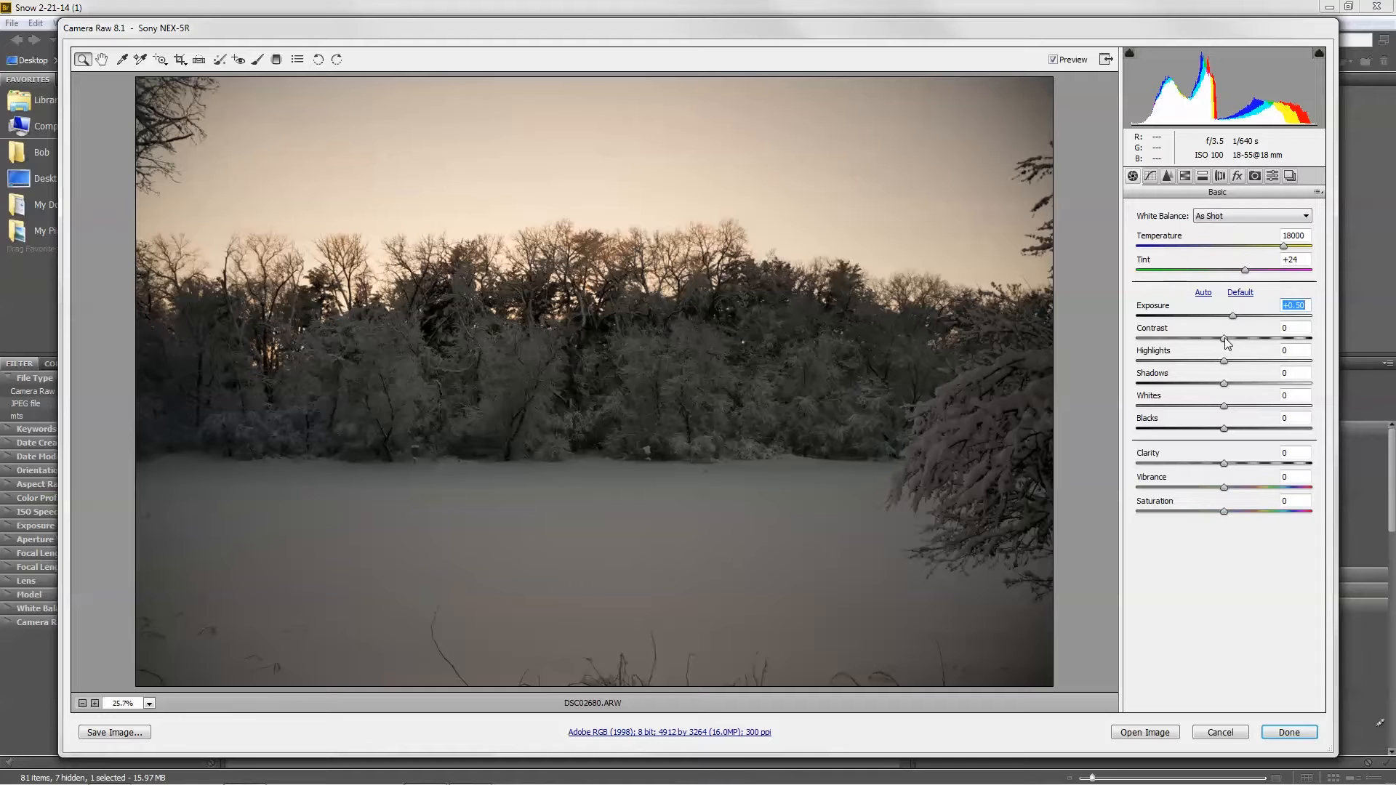
drag(1228, 343, 1241, 342)
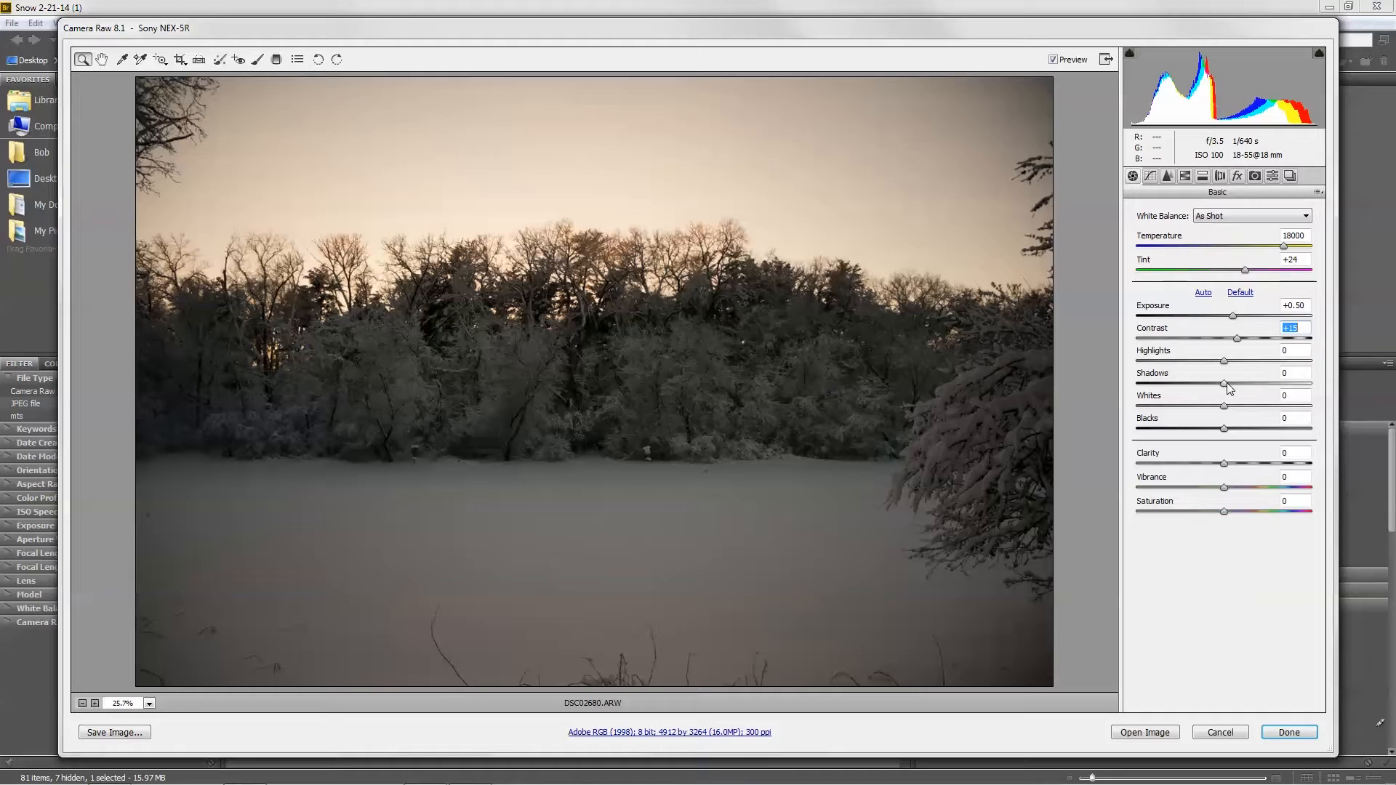
drag(1225, 387, 1320, 400)
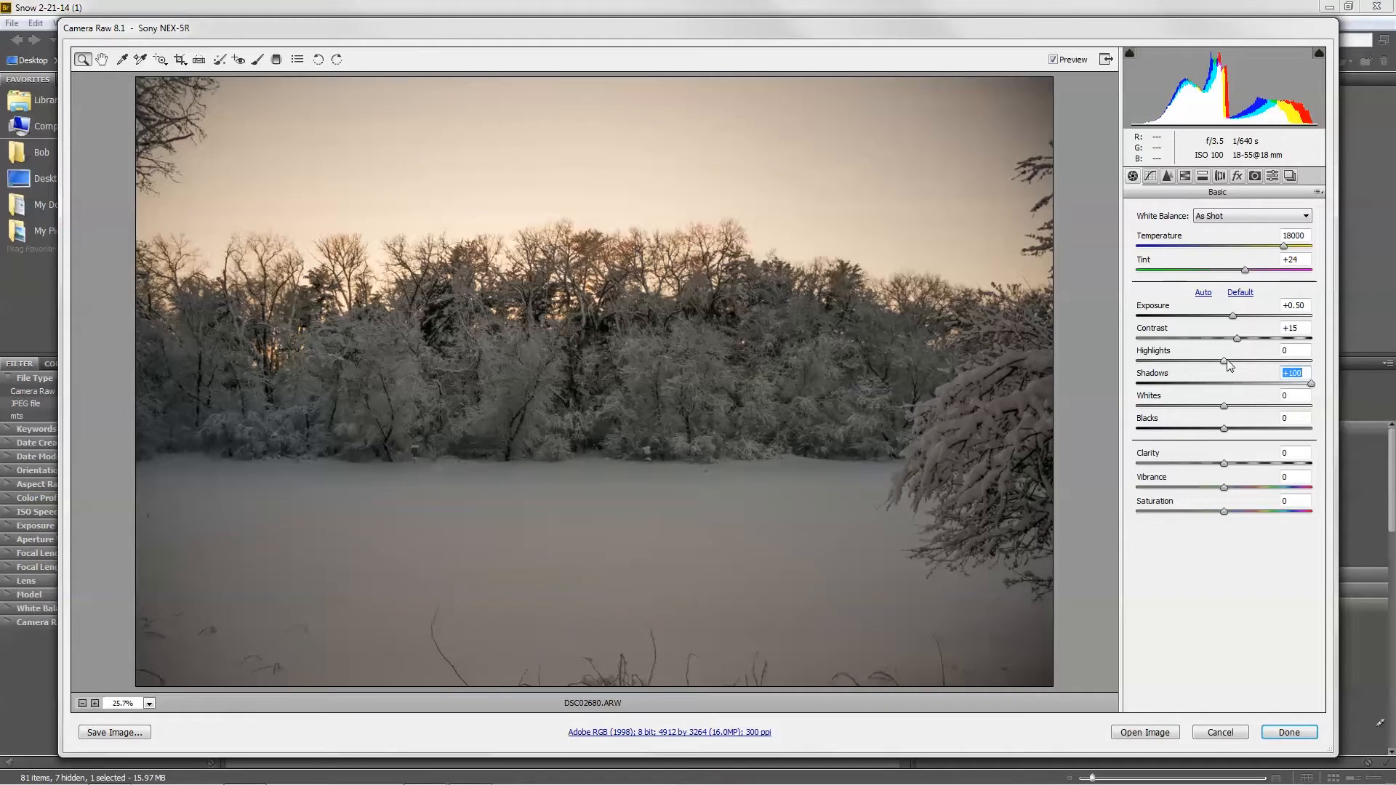
drag(1225, 361, 1075, 365)
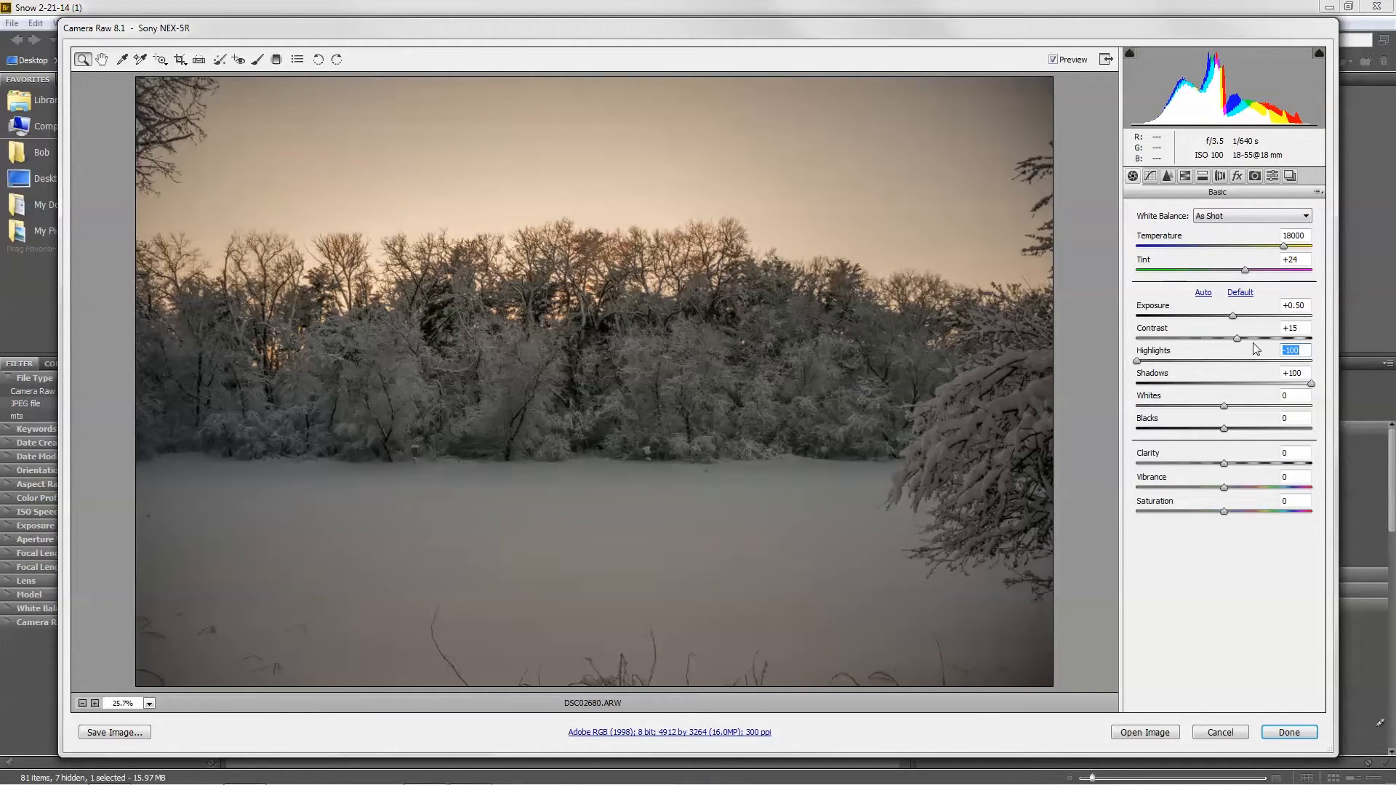
- Set Whites to +47 and Blacks to -16
click(1255, 377)
drag(1225, 407, 1265, 421)
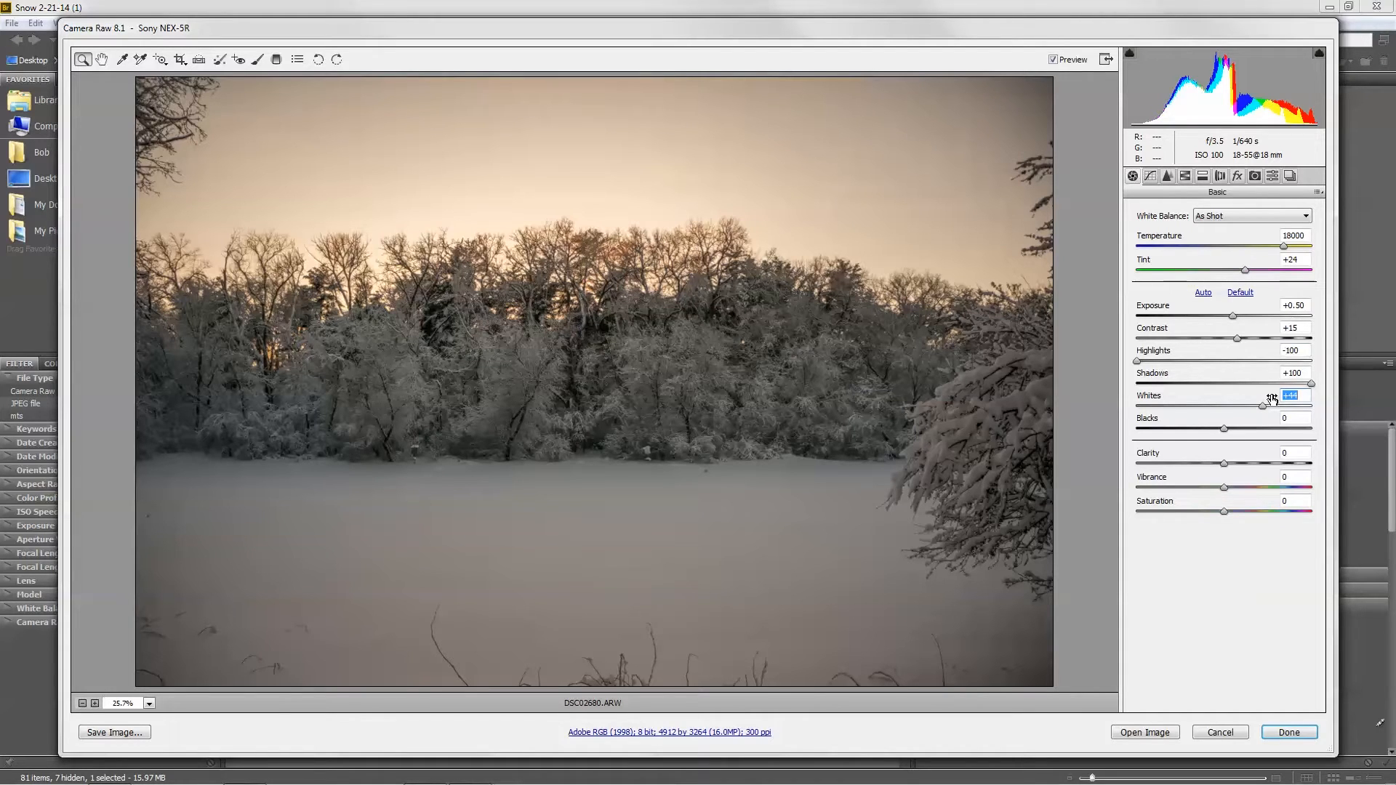
drag(1267, 413, 1268, 416)
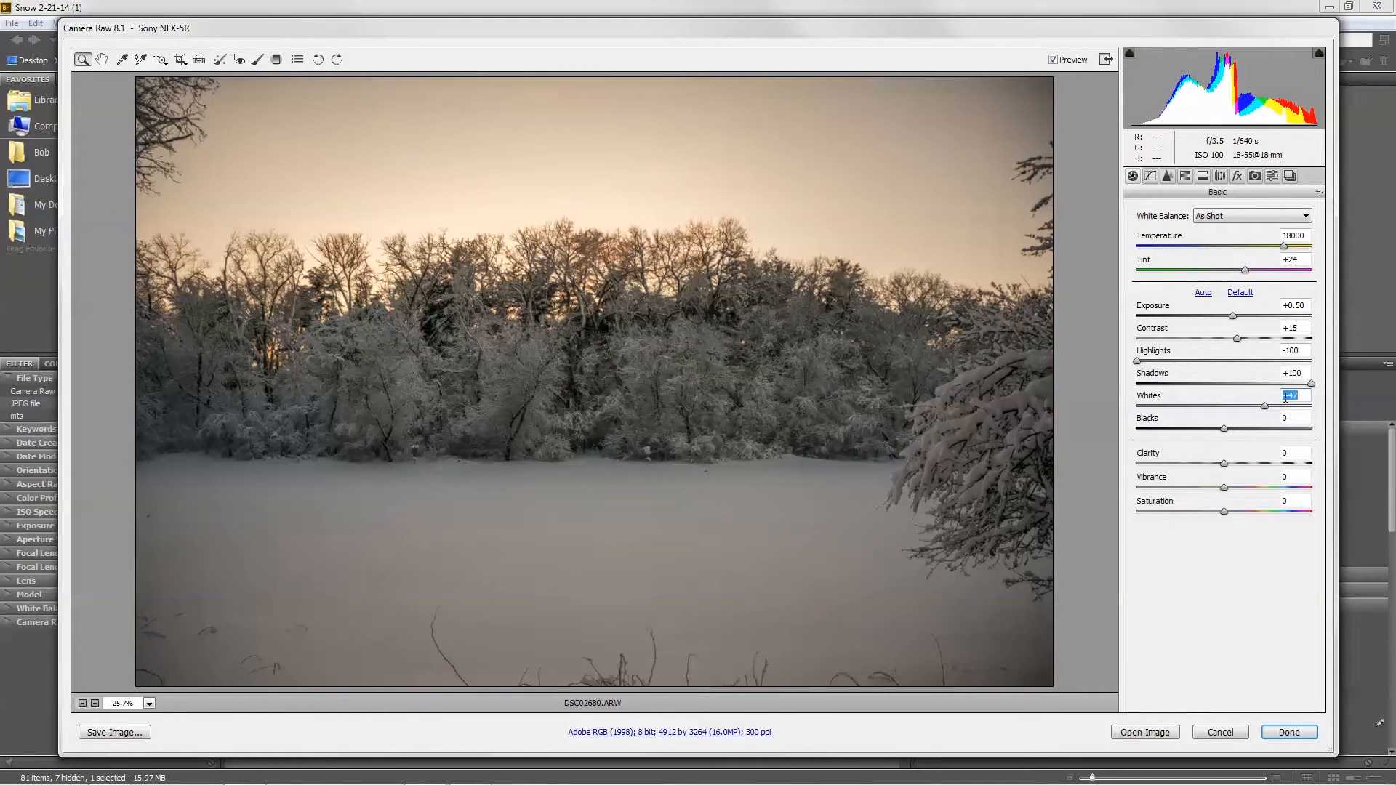
drag(1226, 434, 1213, 431)
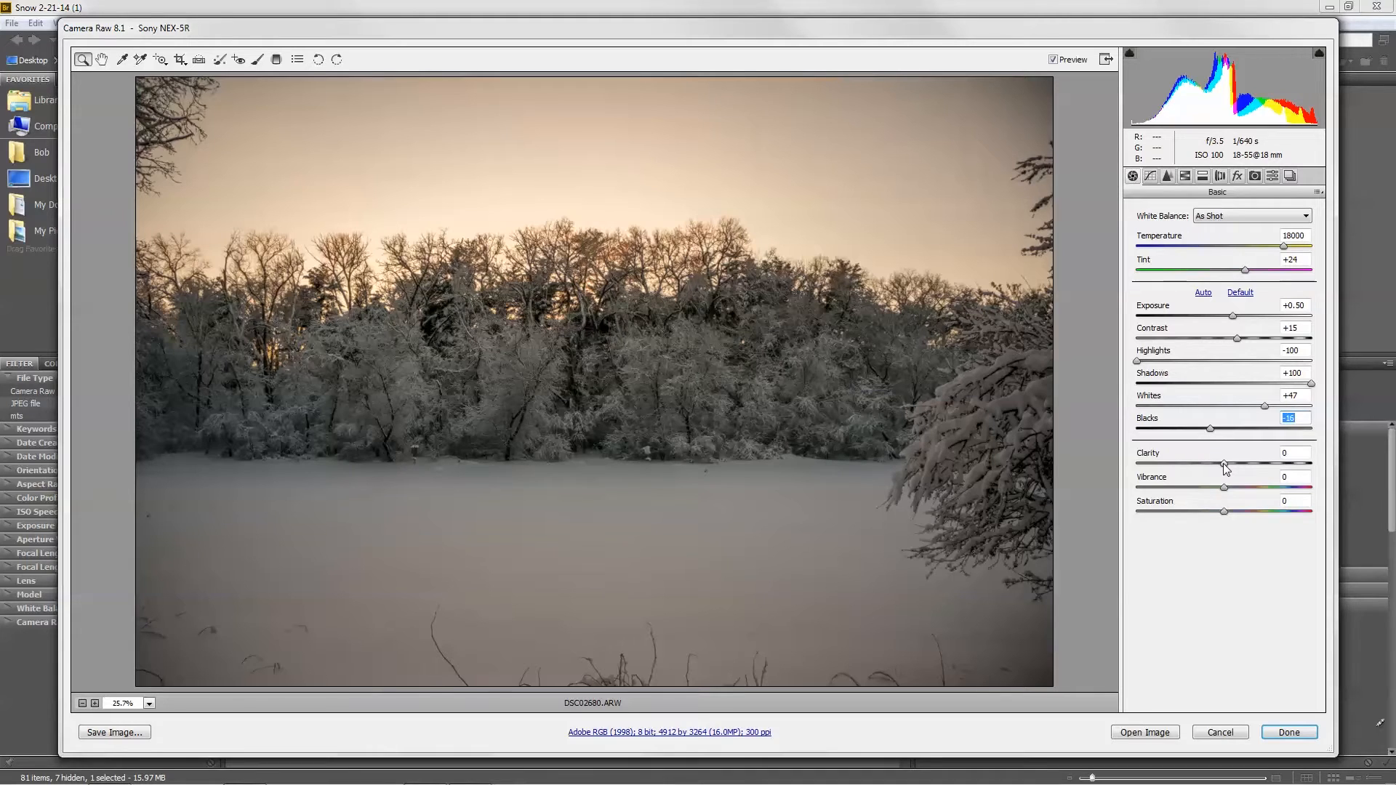
- Try Clarity at +100 and at -100, and reset it to 0
drag(1225, 464, 1340, 463)
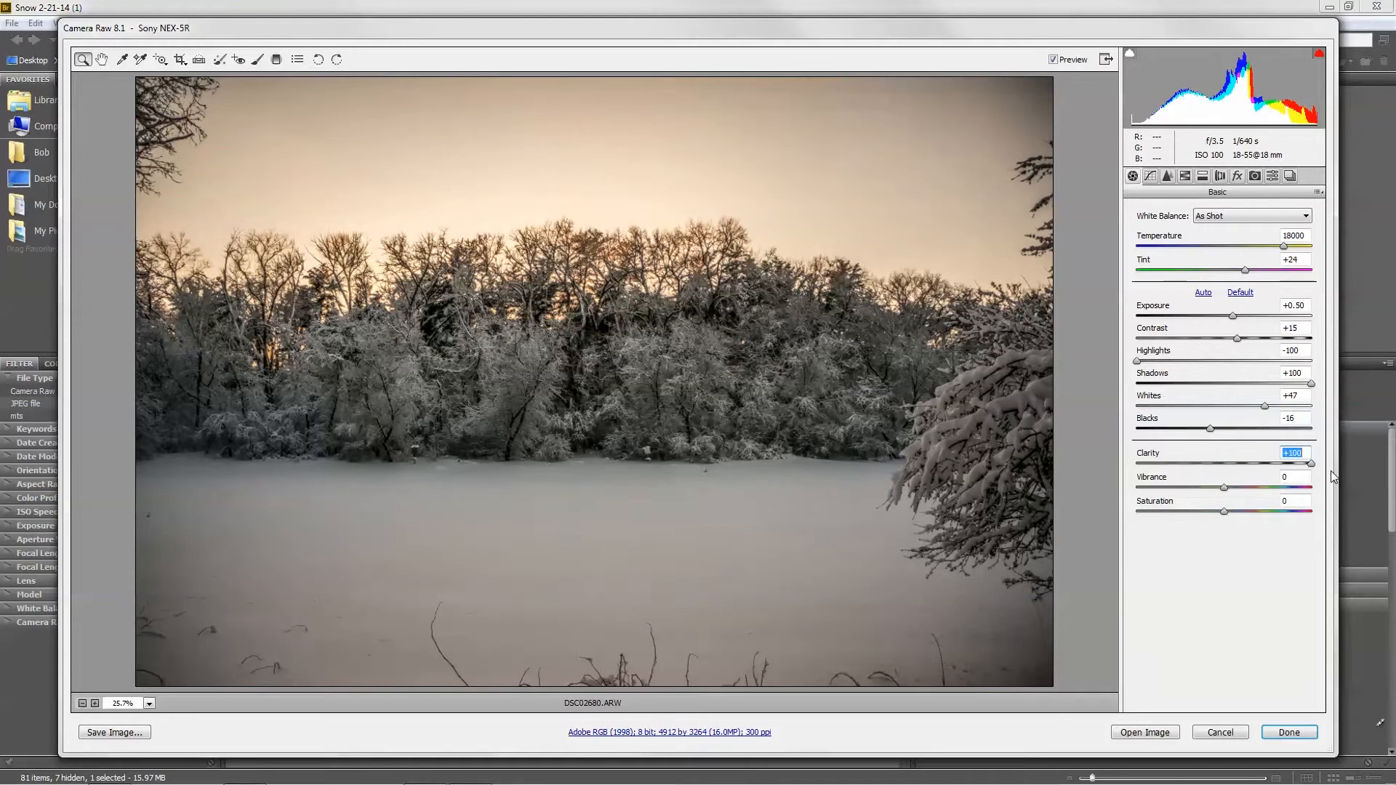
drag(1313, 469, 1140, 471)
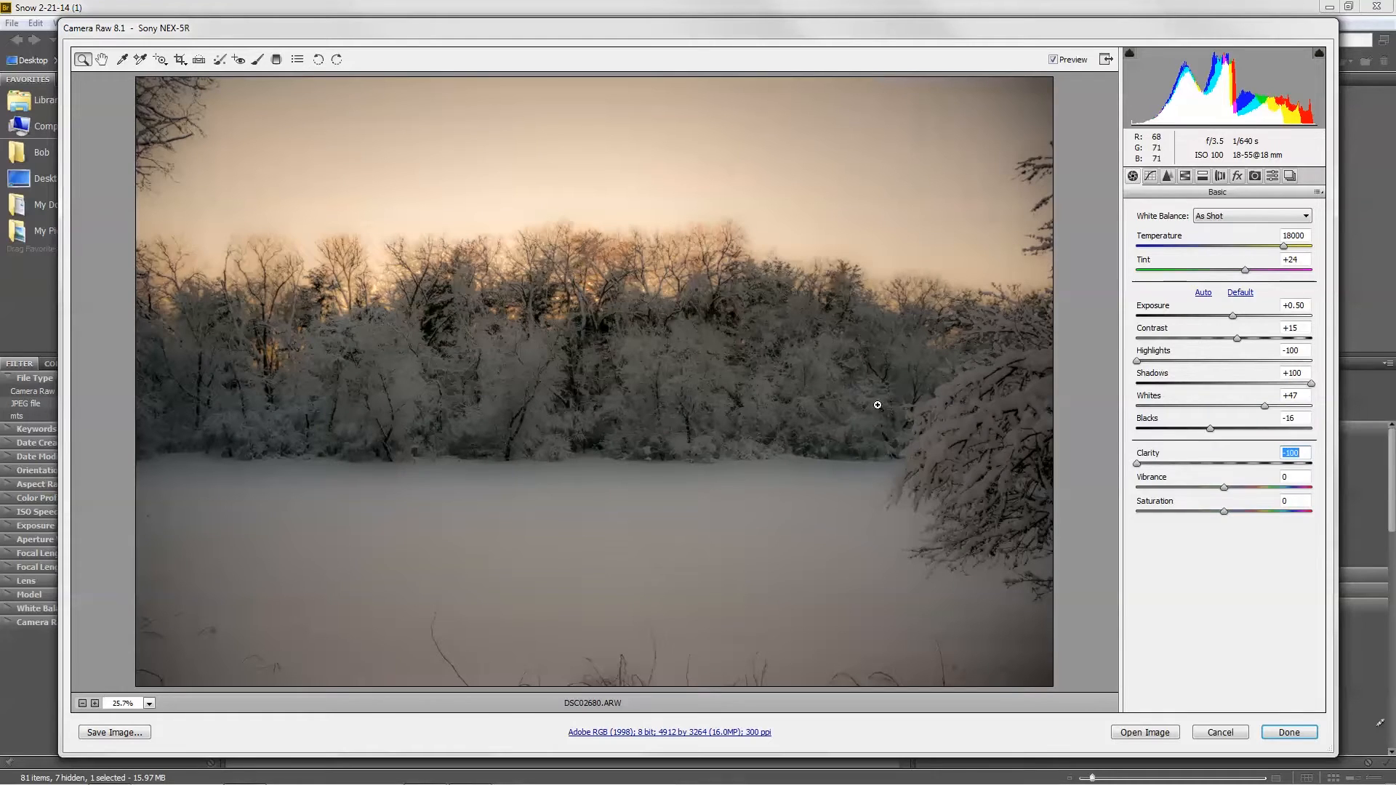
double_click(1138, 463)
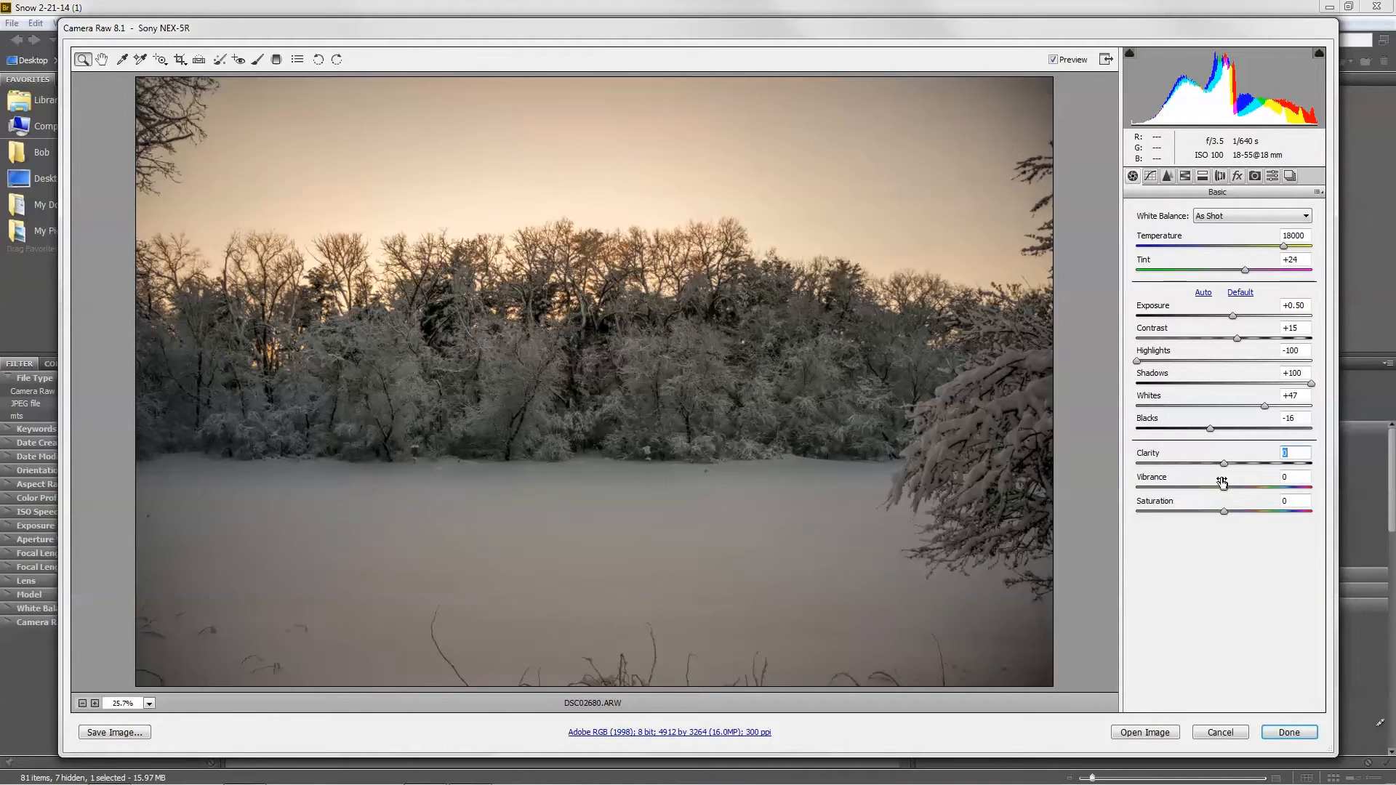
- Try Vibrance and Saturation at strongly raised and strongly lowered values to compare their effect on the colours
drag(1228, 494, 1260, 496)
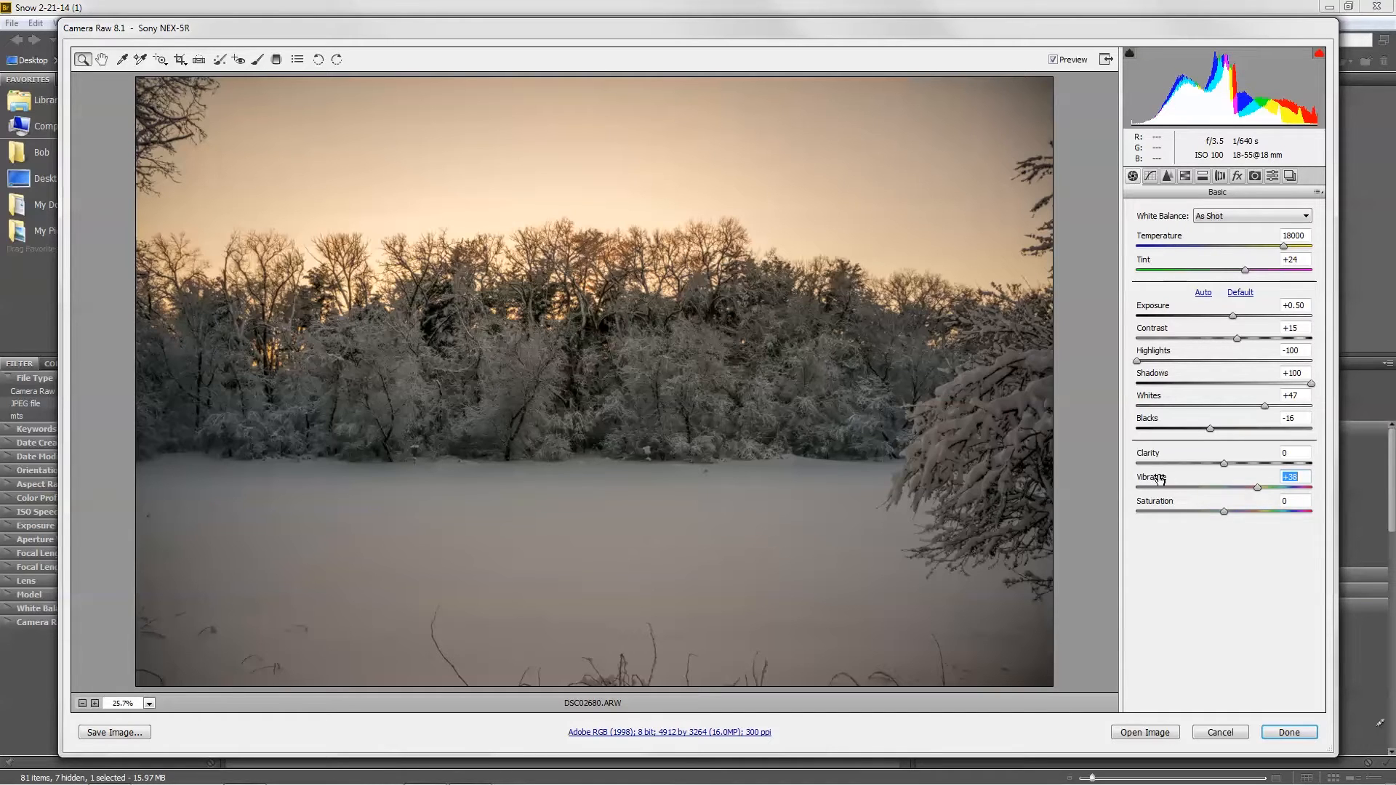
drag(1224, 511, 1124, 490)
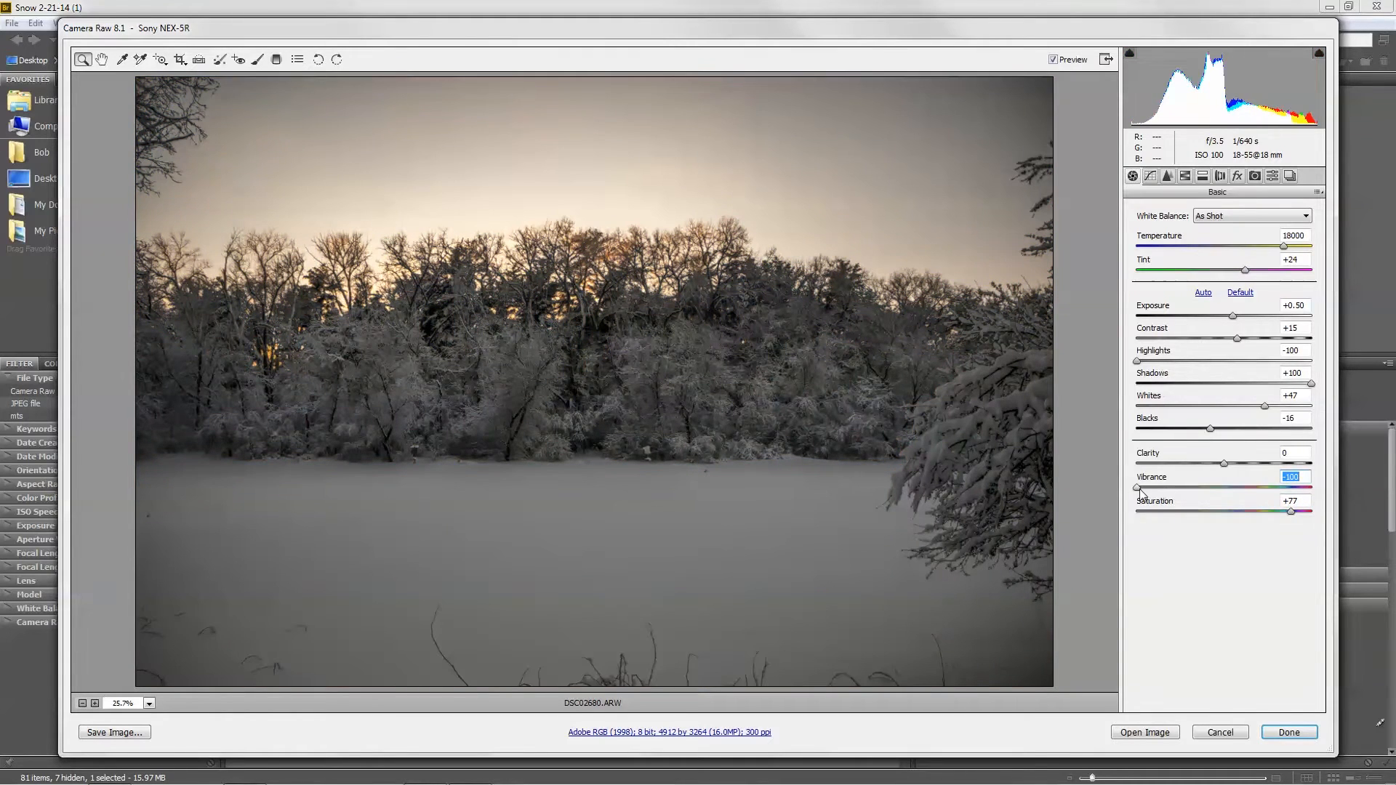
double_click(1137, 487)
drag(1291, 512, 1160, 522)
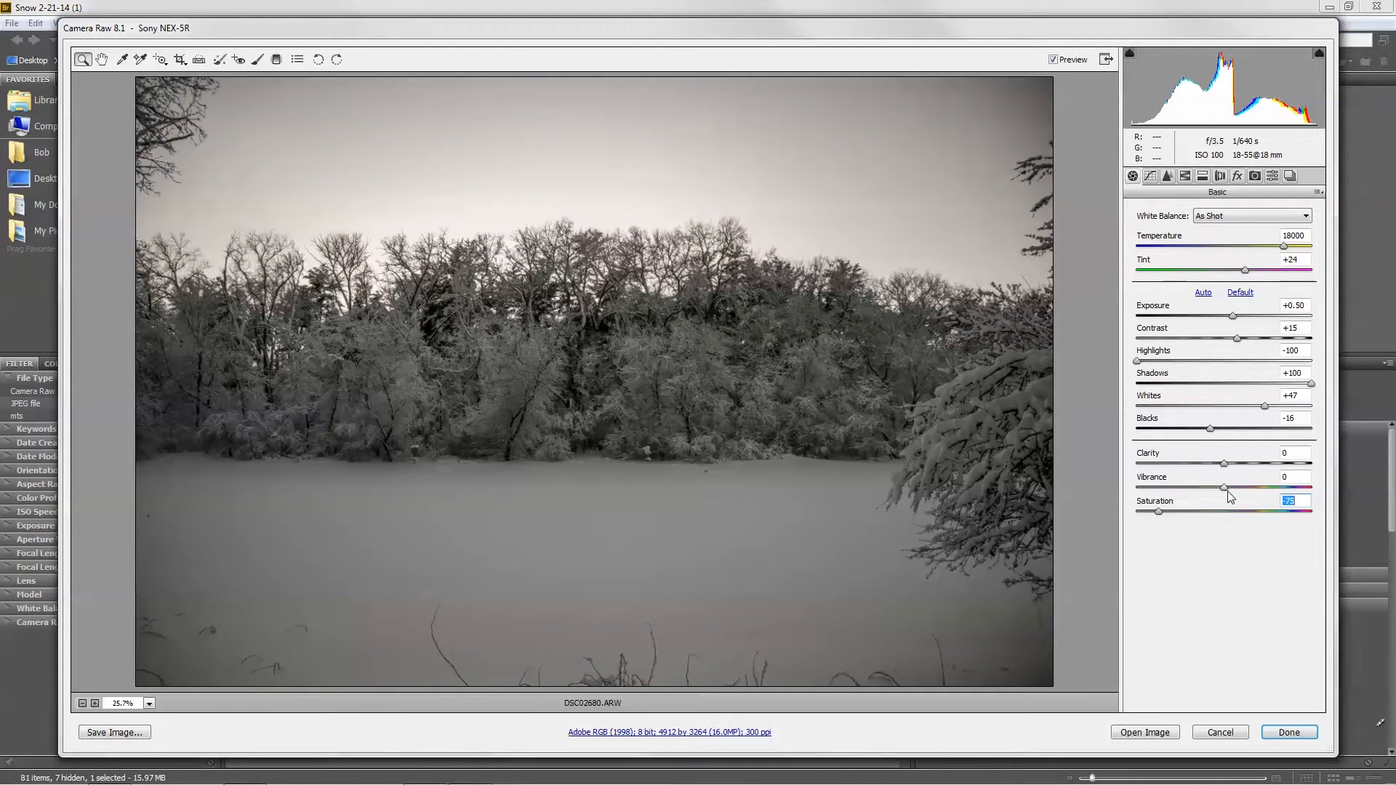
- Set Vibrance to +17 and Saturation to about +43
mouse_move(1225, 489)
mouse_down()
mouse_move(1089, 487)
mouse_move(1244, 495)
mouse_up()
drag(1159, 512, 1262, 514)
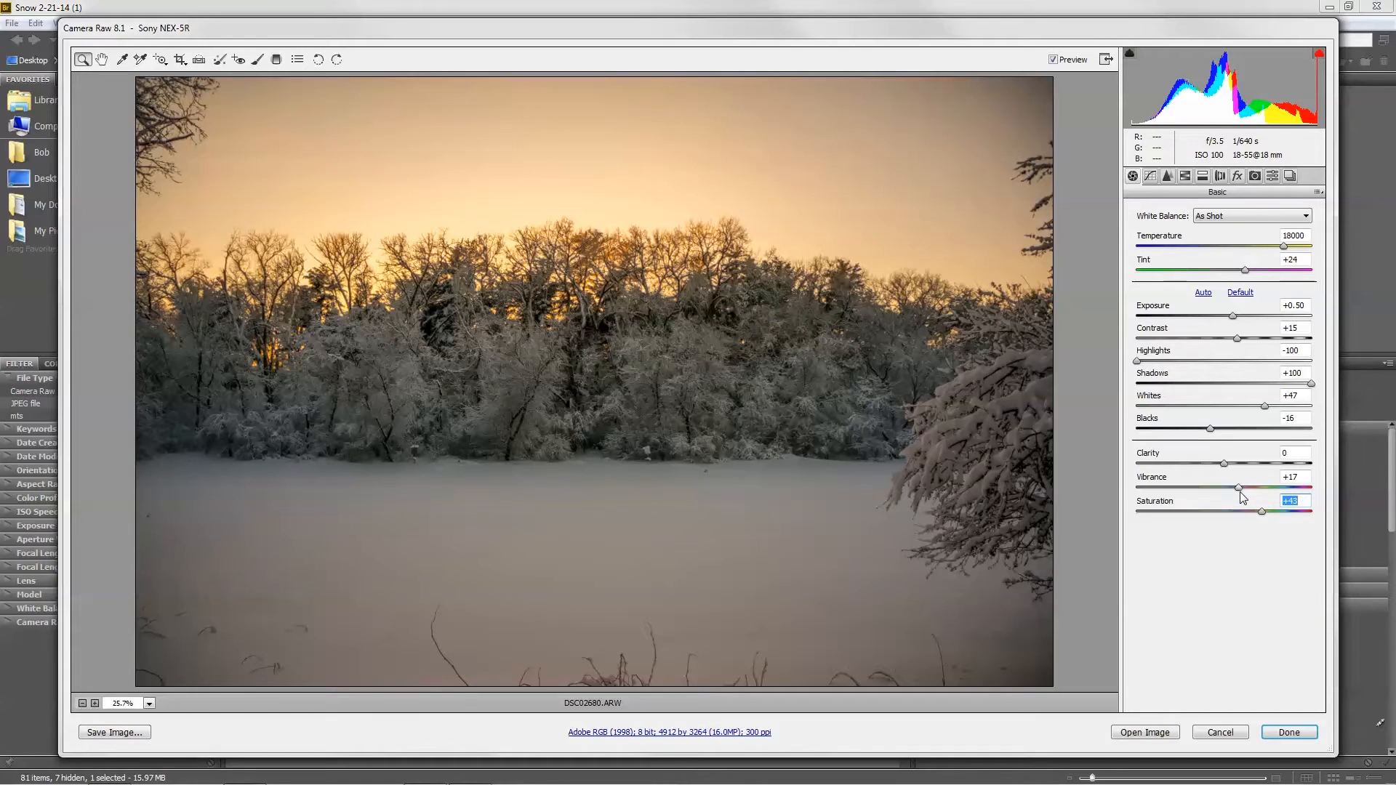
click(1241, 492)
- Try Luminance noise reduction at 2 and at 100 on the enlarged tree detail, and return it to 0
click(1152, 177)
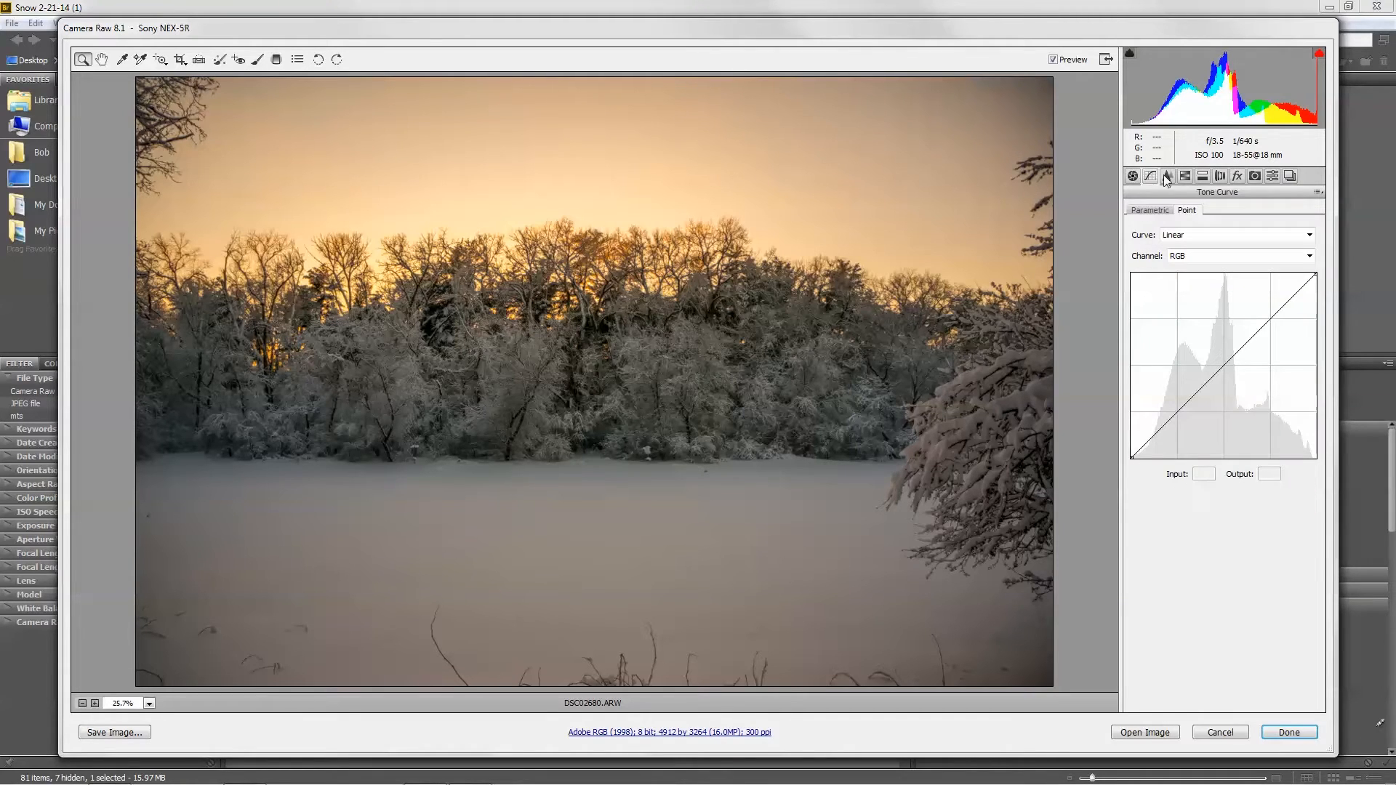
click(1168, 176)
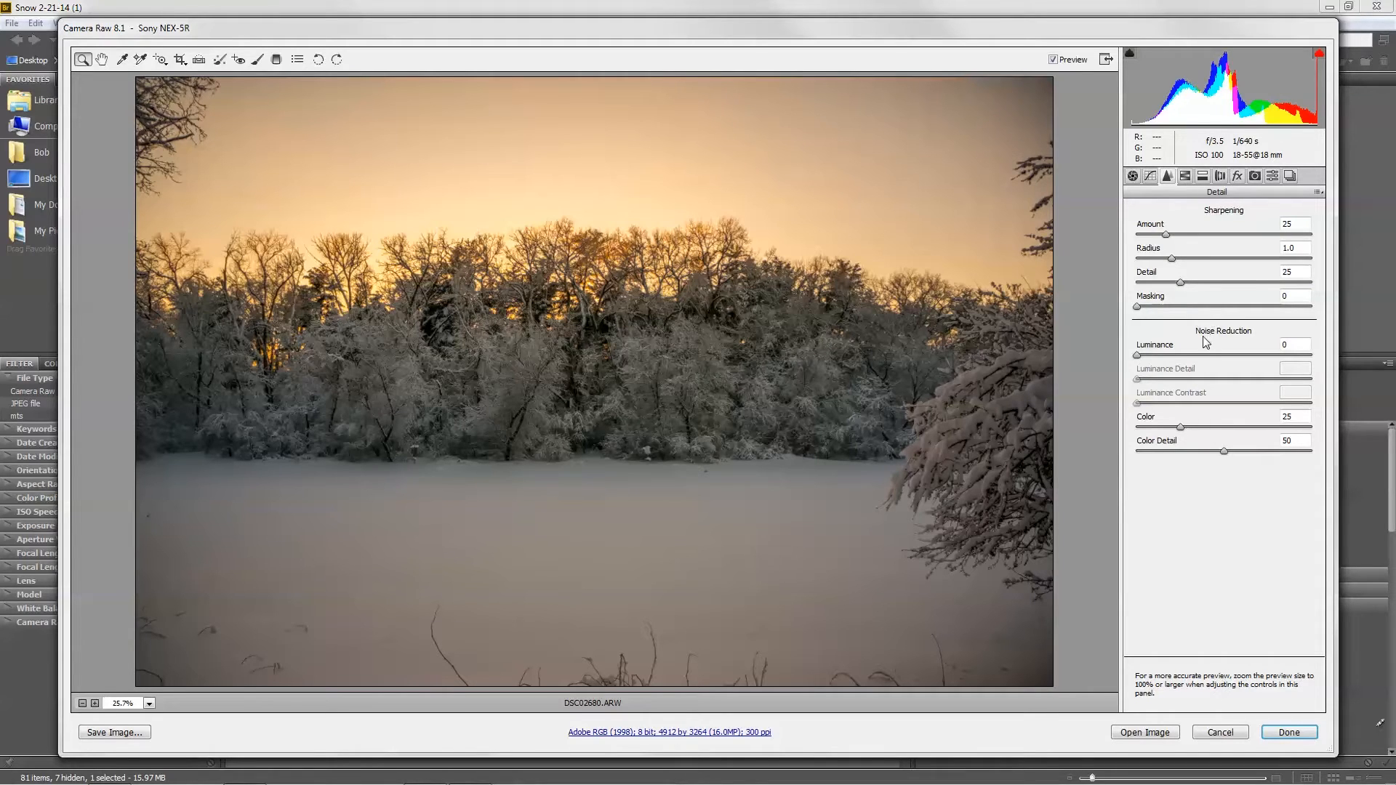
mouse_move(1138, 359)
mouse_down()
mouse_move(1251, 366)
mouse_move(1139, 357)
mouse_up()
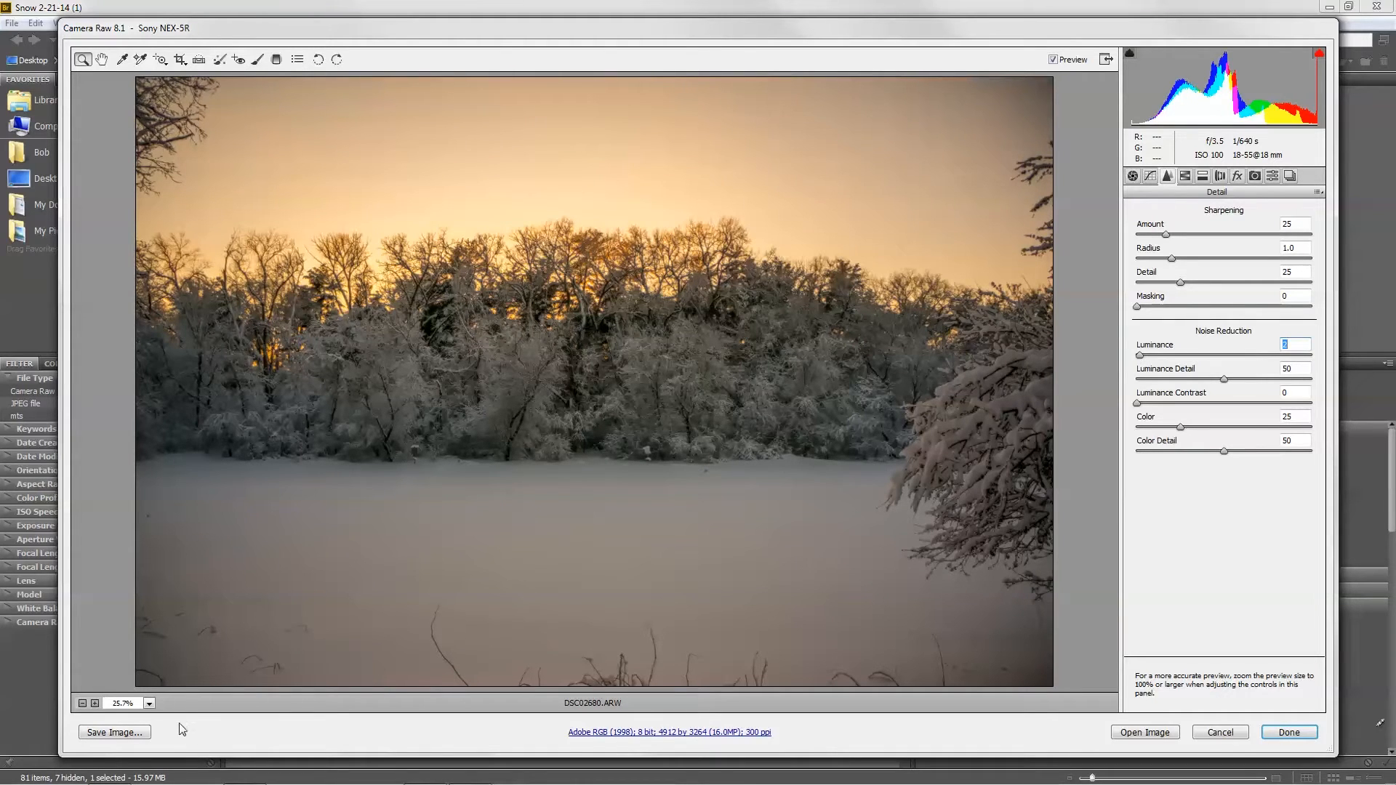
click(149, 704)
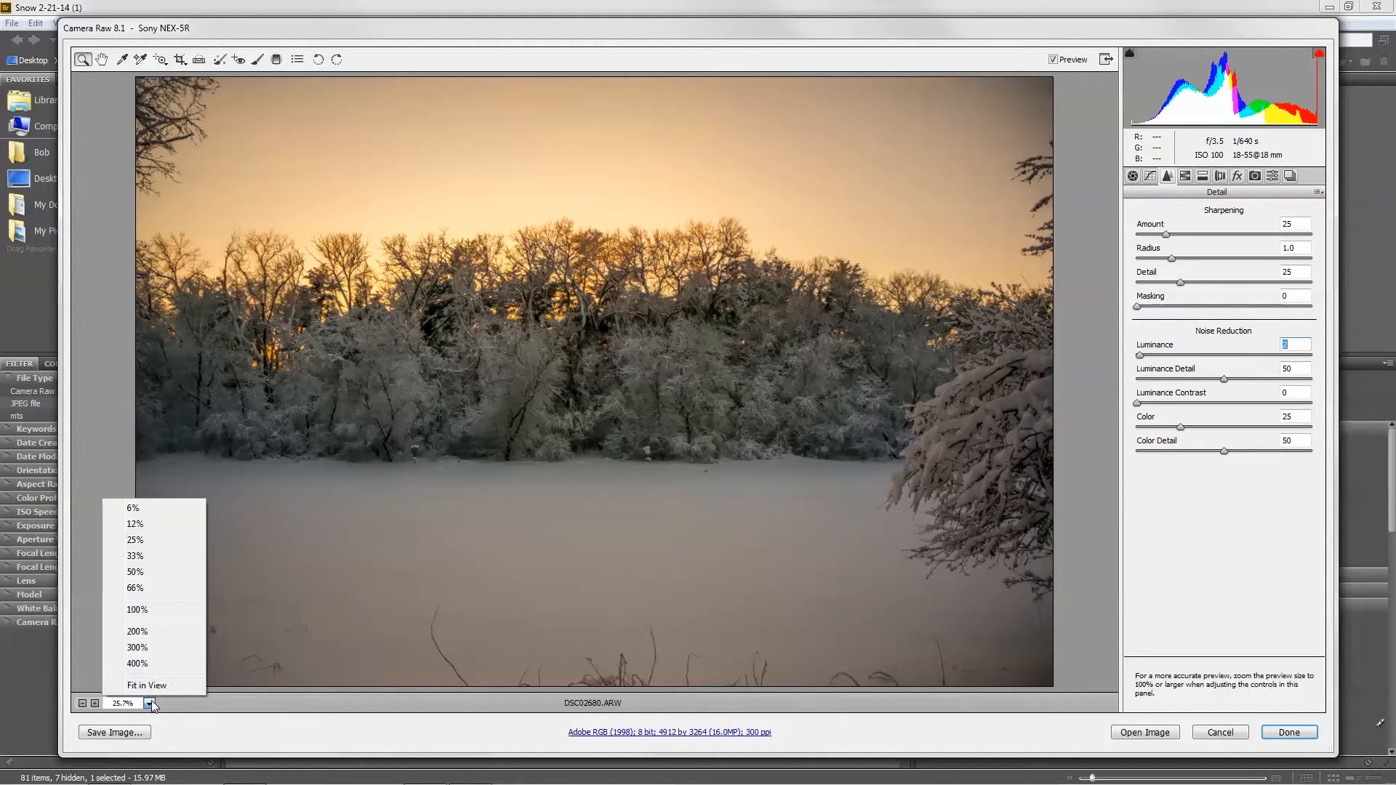
click(162, 646)
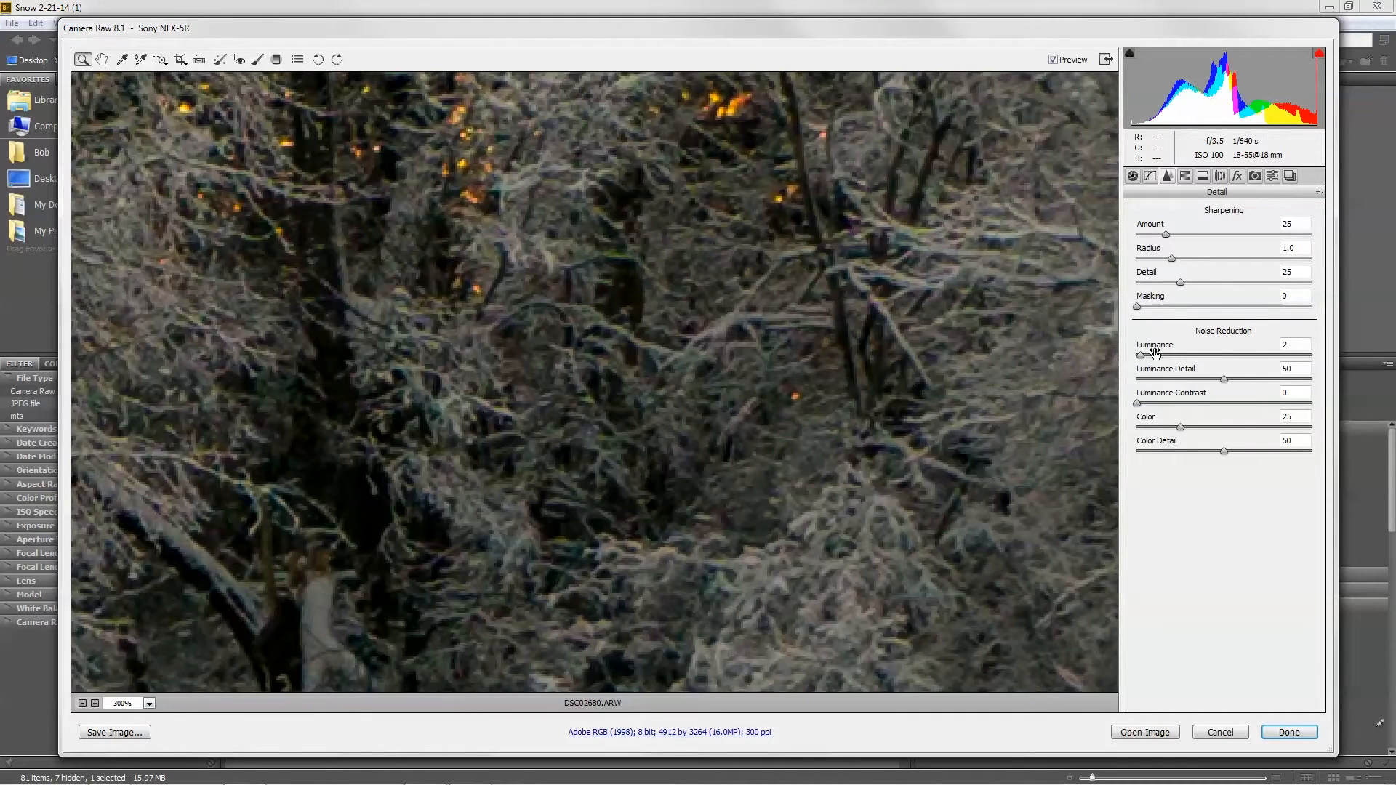
drag(1142, 358, 1136, 362)
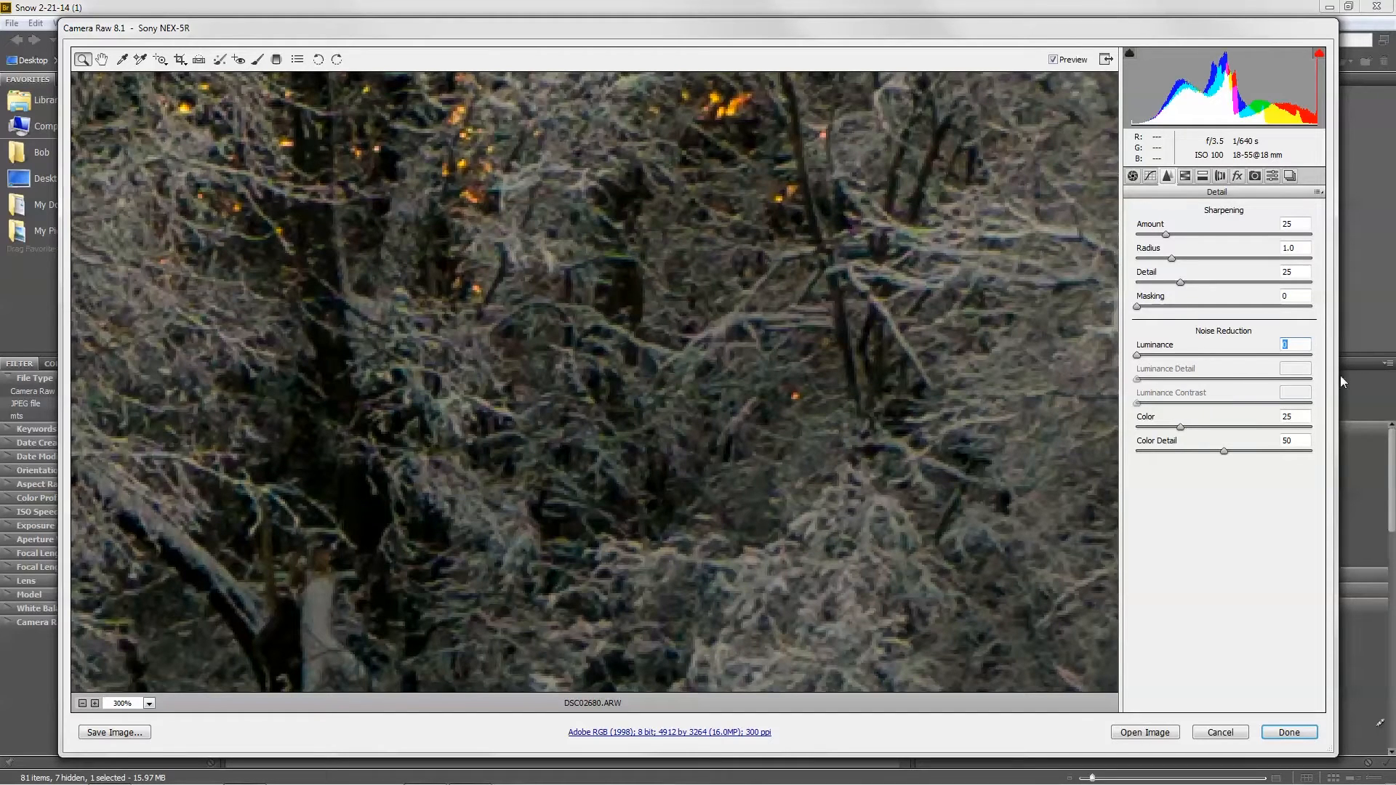
drag(1145, 361, 1315, 366)
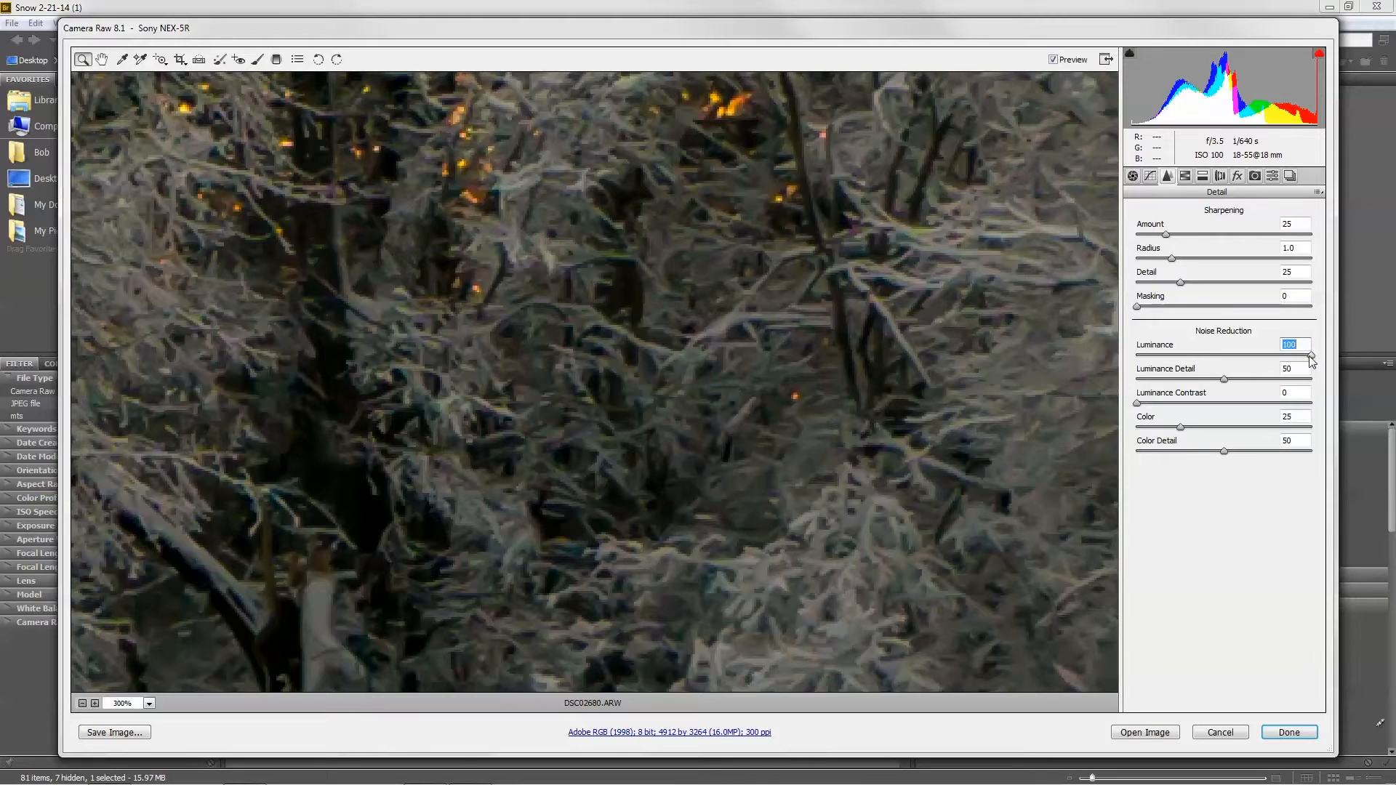
mouse_move(1311, 356)
mouse_down()
mouse_move(1129, 355)
mouse_move(1318, 372)
mouse_up()
drag(1313, 355, 1129, 362)
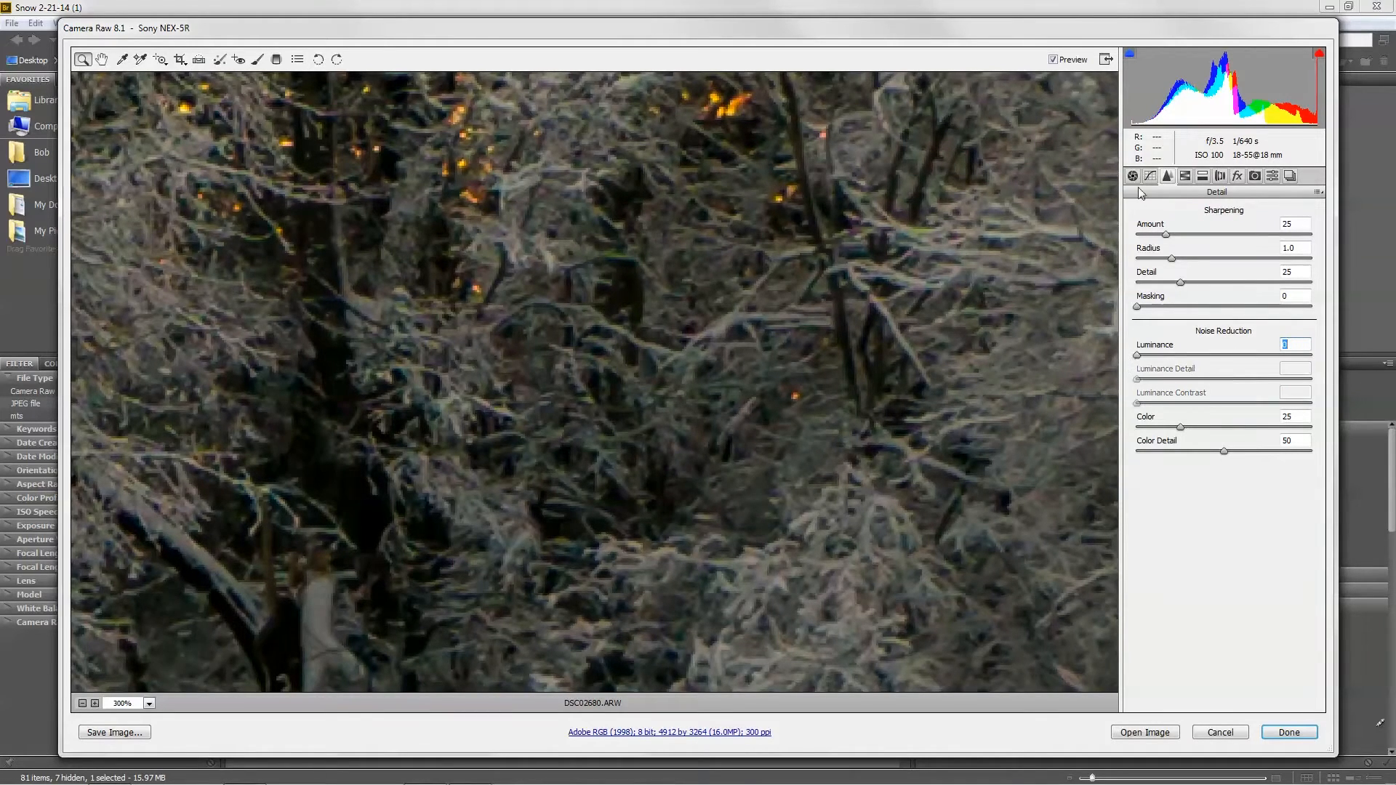
- Open the lens profile correction settings and fit the whole photo in the preview
click(1203, 176)
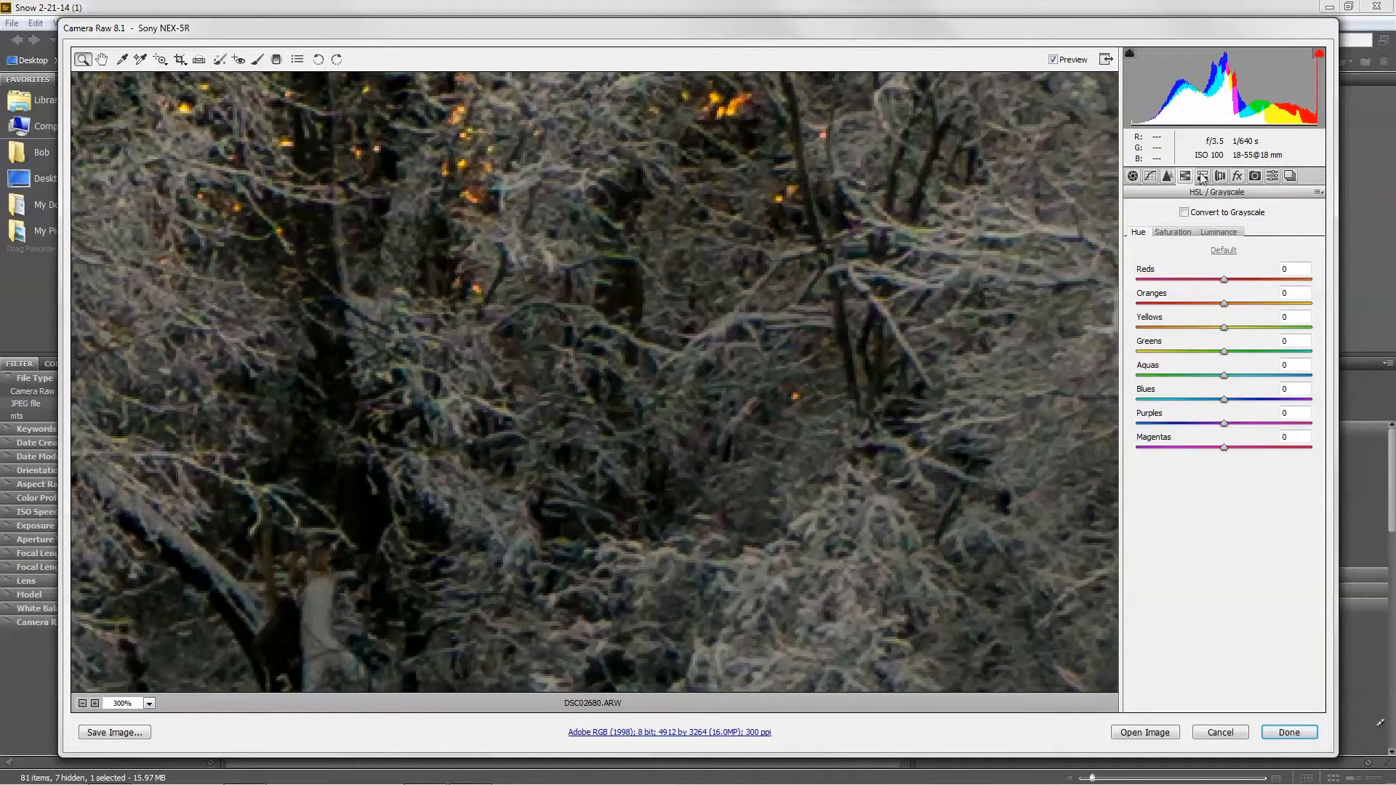
click(1204, 177)
click(1219, 176)
click(1237, 176)
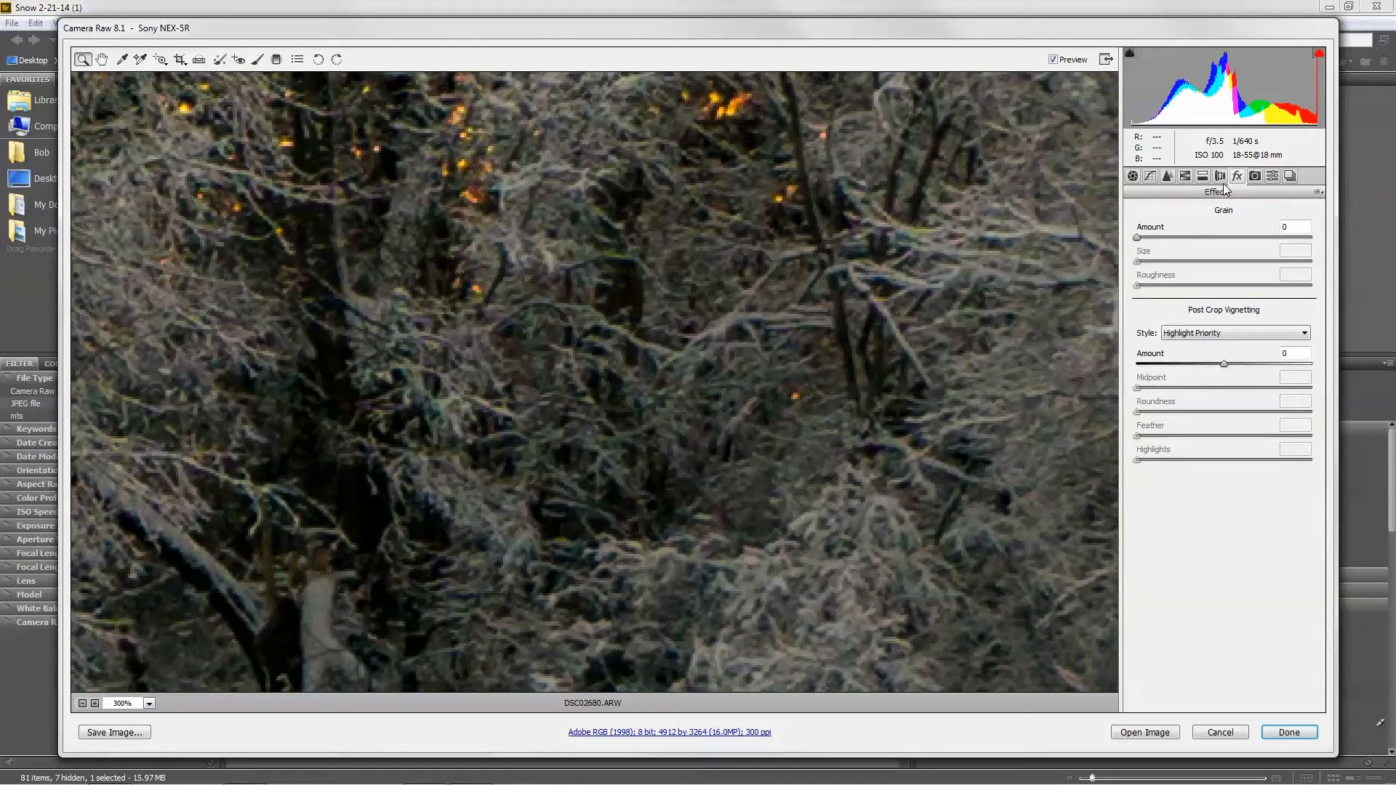
click(1220, 176)
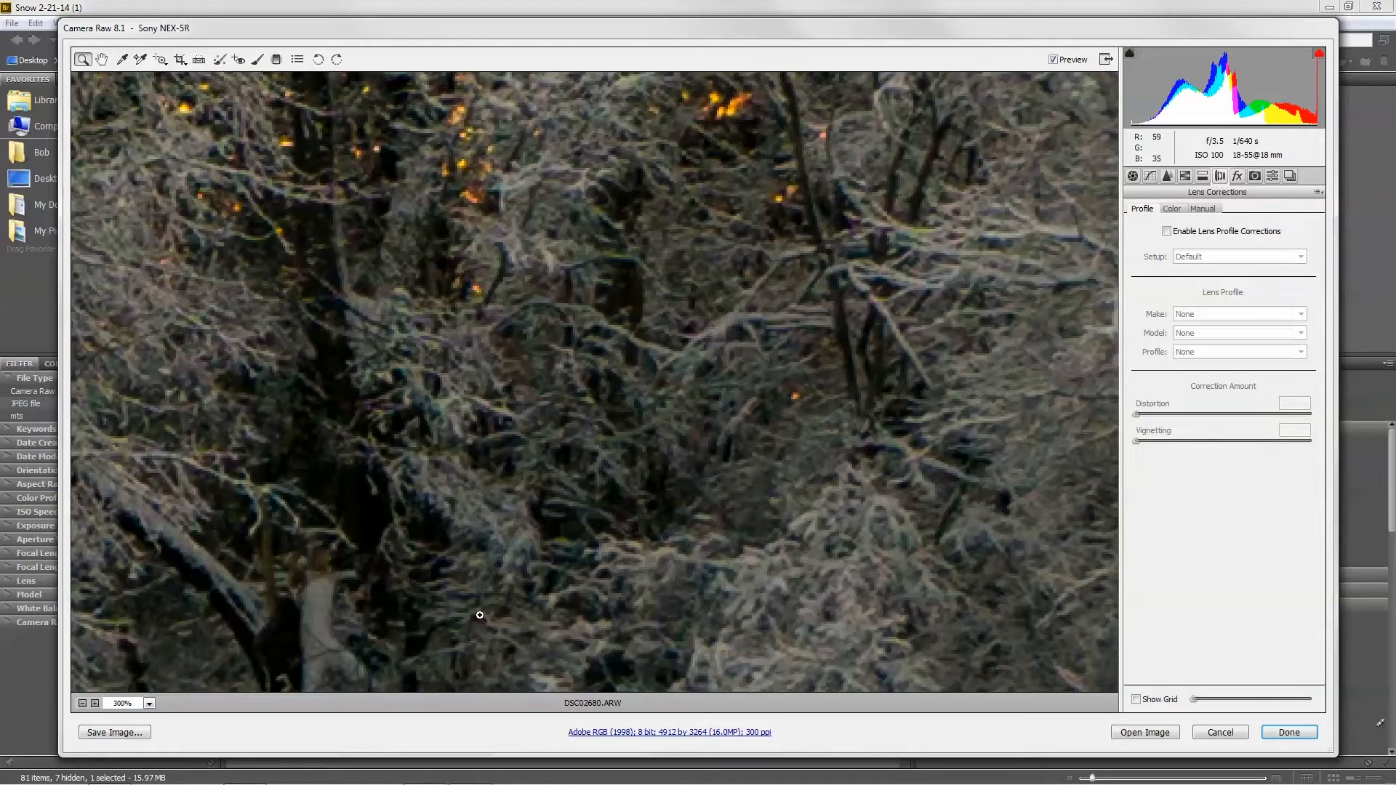
click(150, 702)
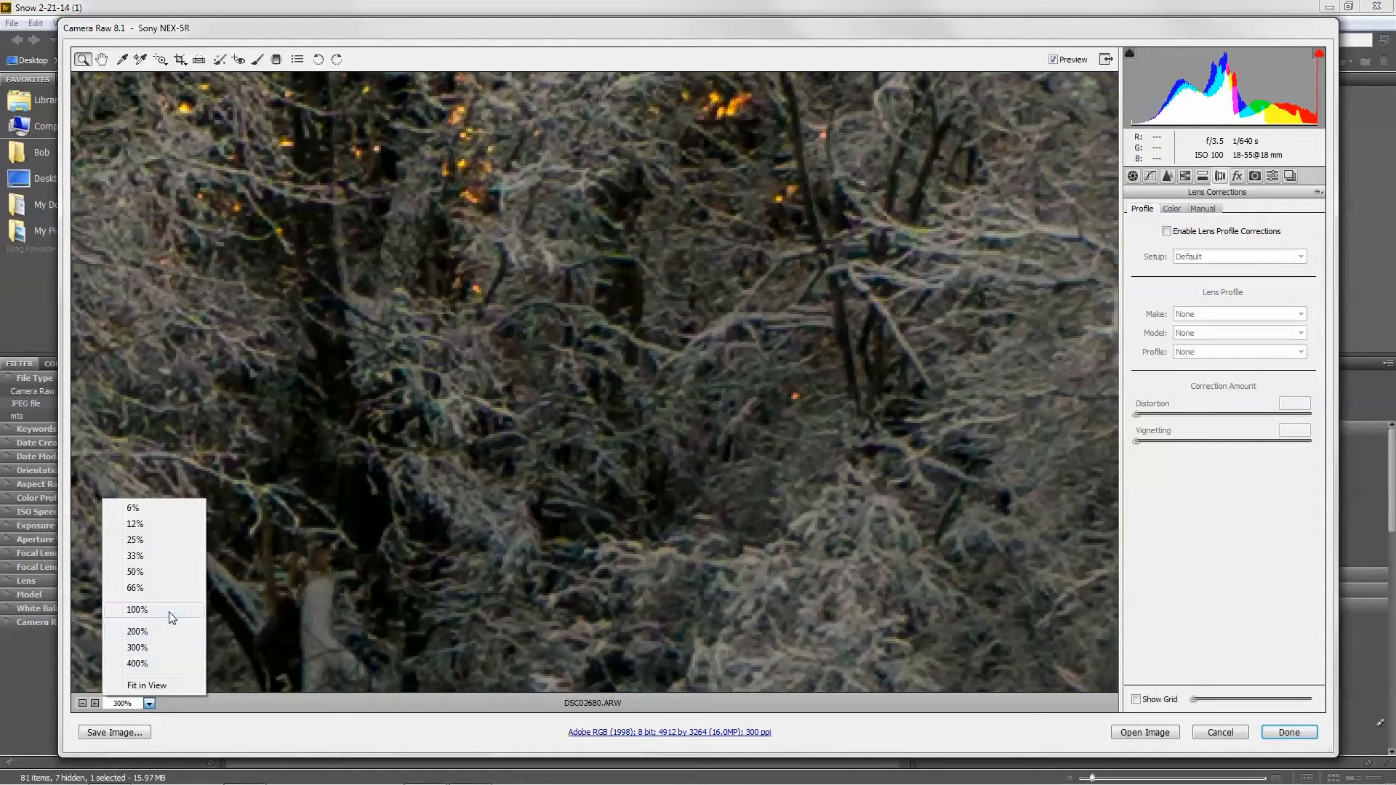
click(172, 611)
click(122, 704)
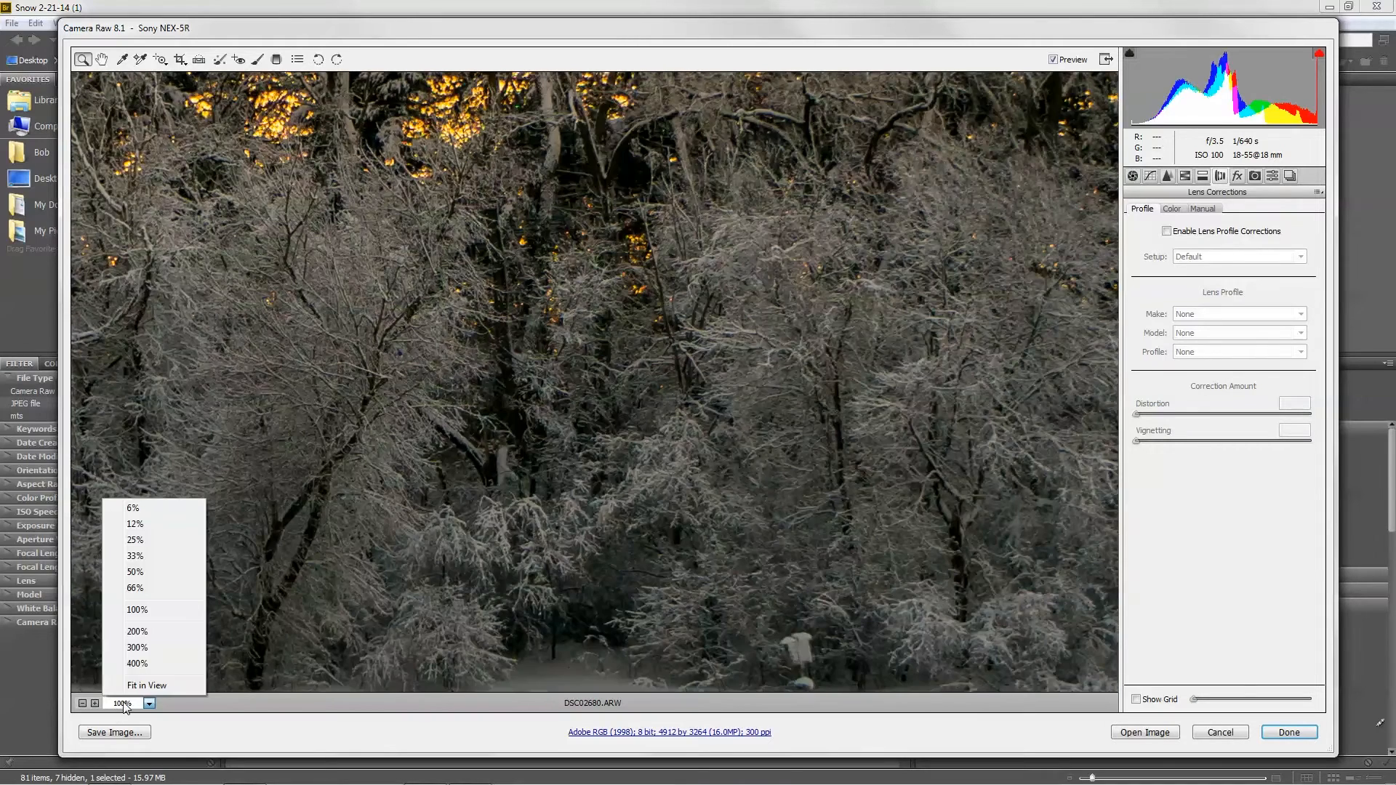
click(132, 686)
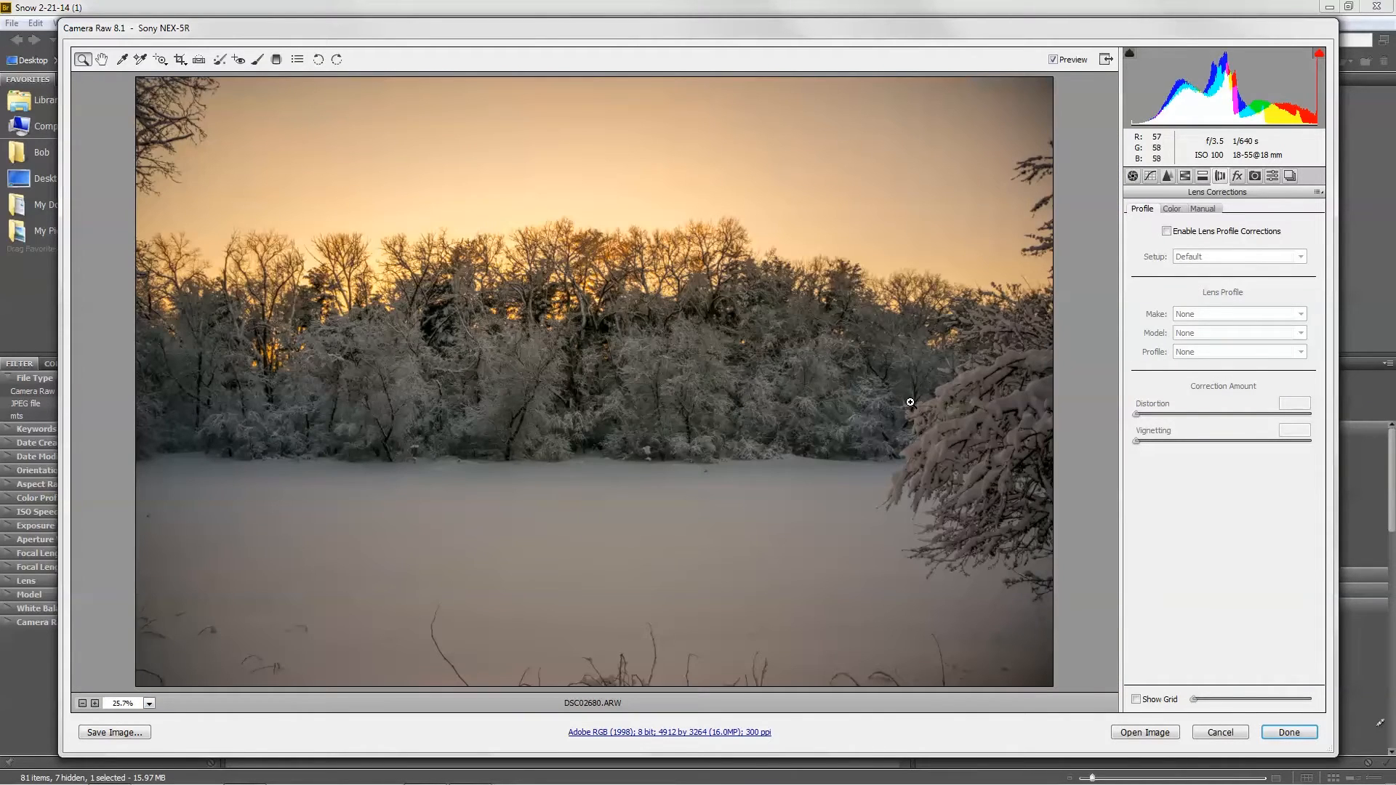
- Enable the lens profile corrections and try the Distortion and Vignetting correction amounts at 0
click(1167, 232)
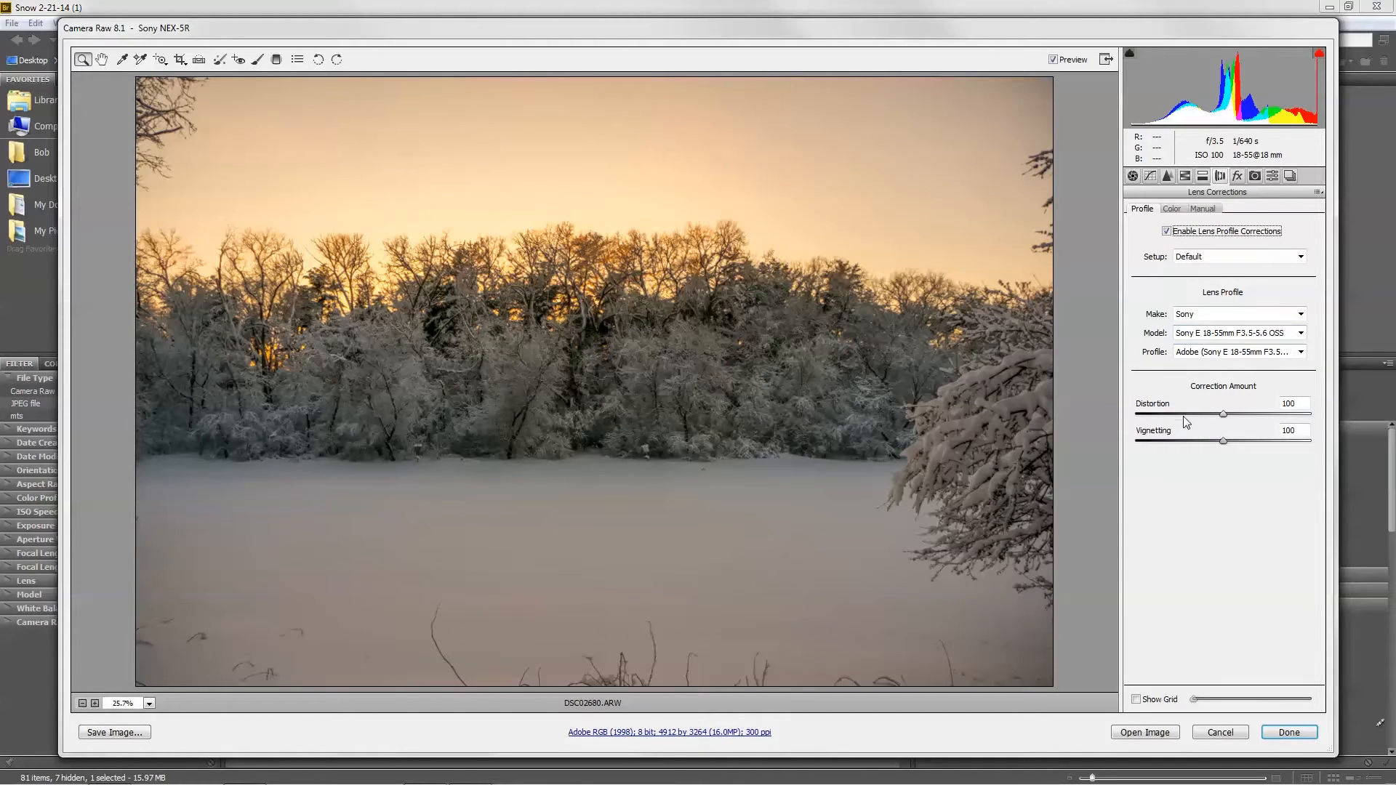
drag(1224, 414, 1112, 425)
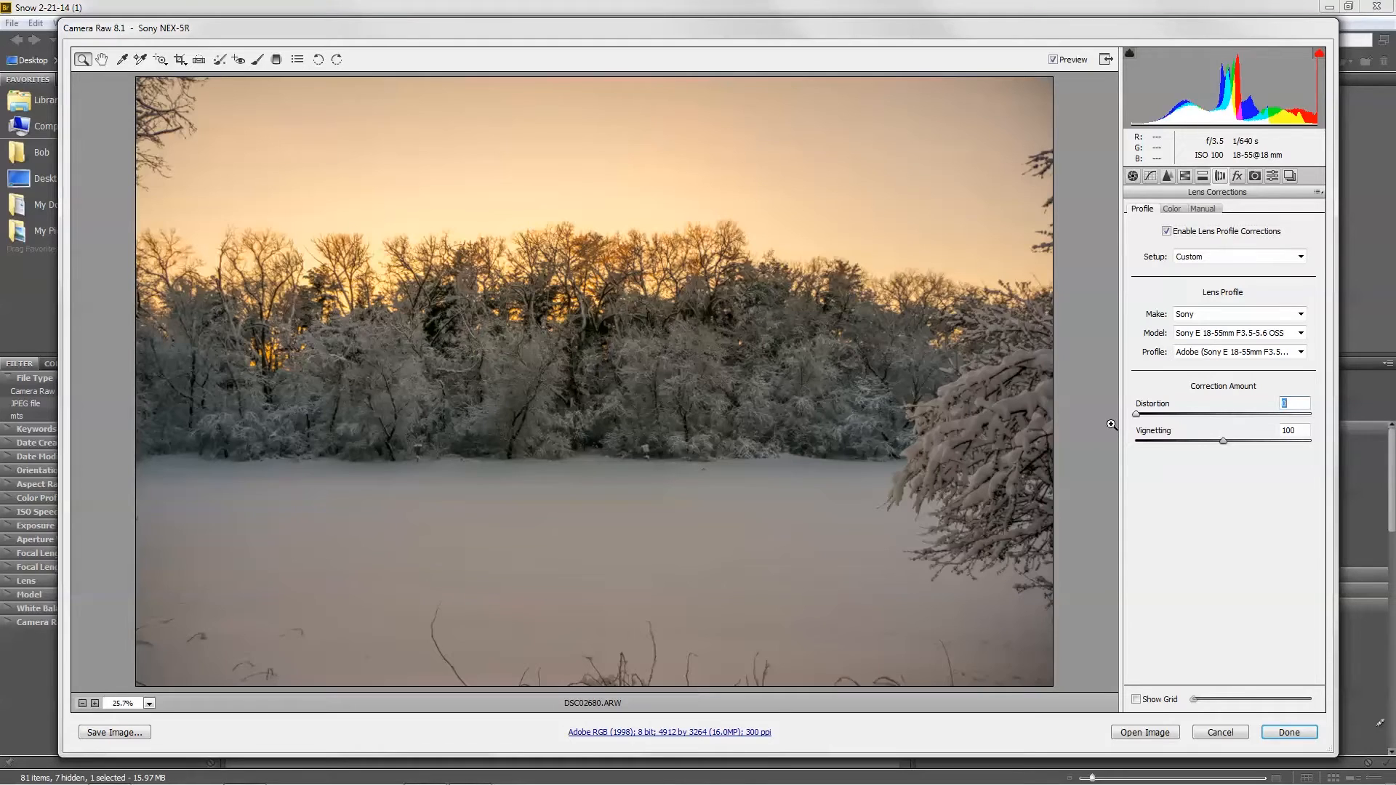
drag(1224, 441, 1114, 452)
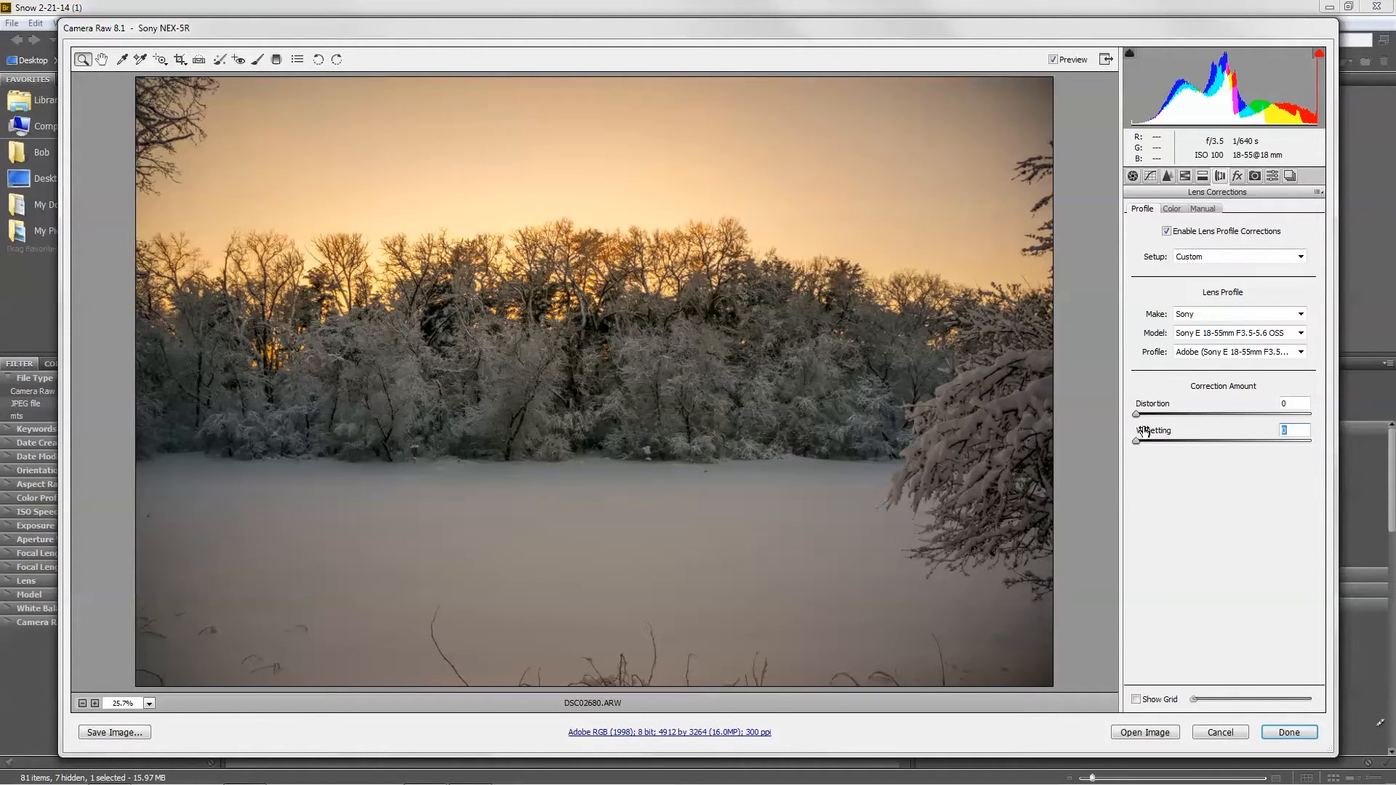
- Set the lens profile's Distortion correction to 100 and its Vignetting correction to about 58
click(1297, 403)
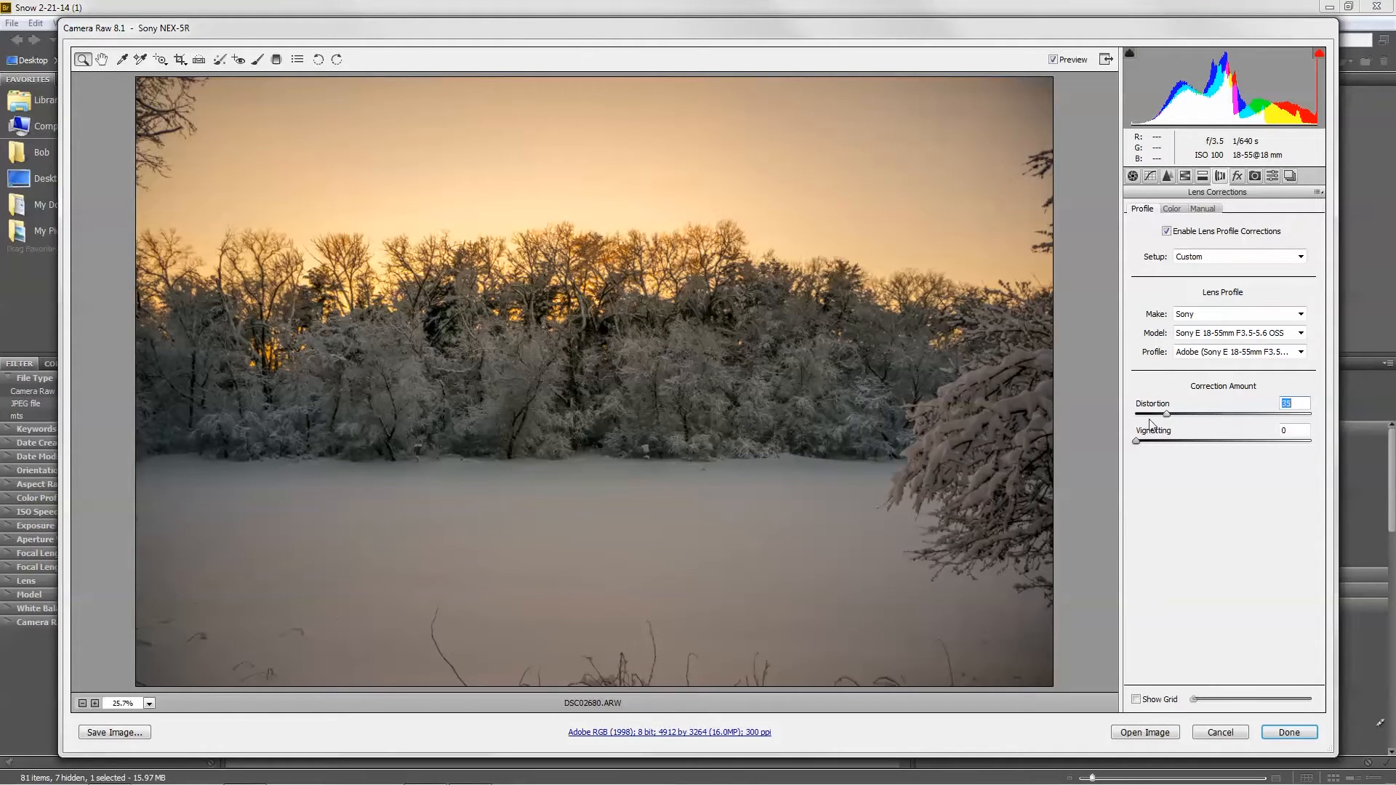
key(Up)
key(Up)
key(Up)
key(Up)
key(Up)
key(Up)
key(Up)
key(Up)
key(Up)
key(Up)
text(100)
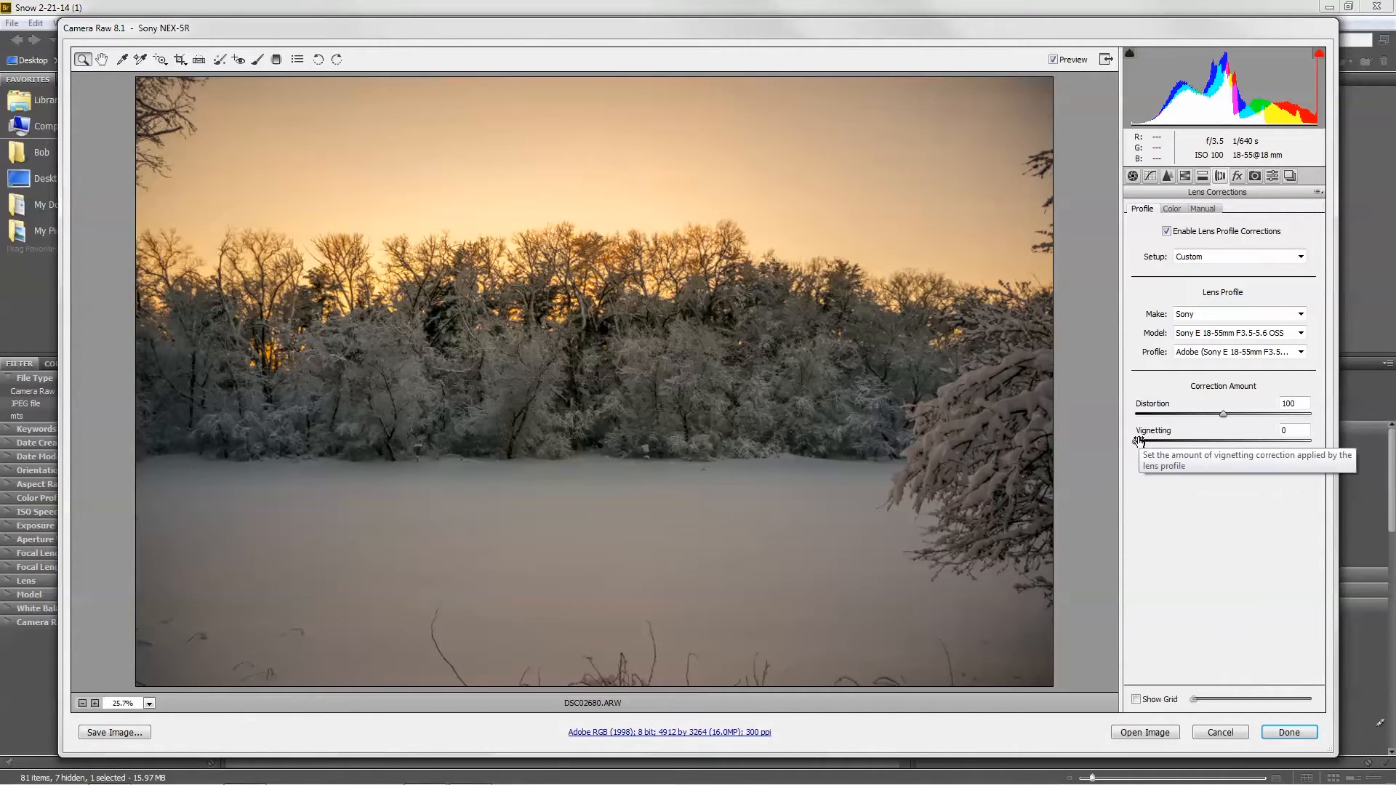
drag(1137, 445, 1190, 445)
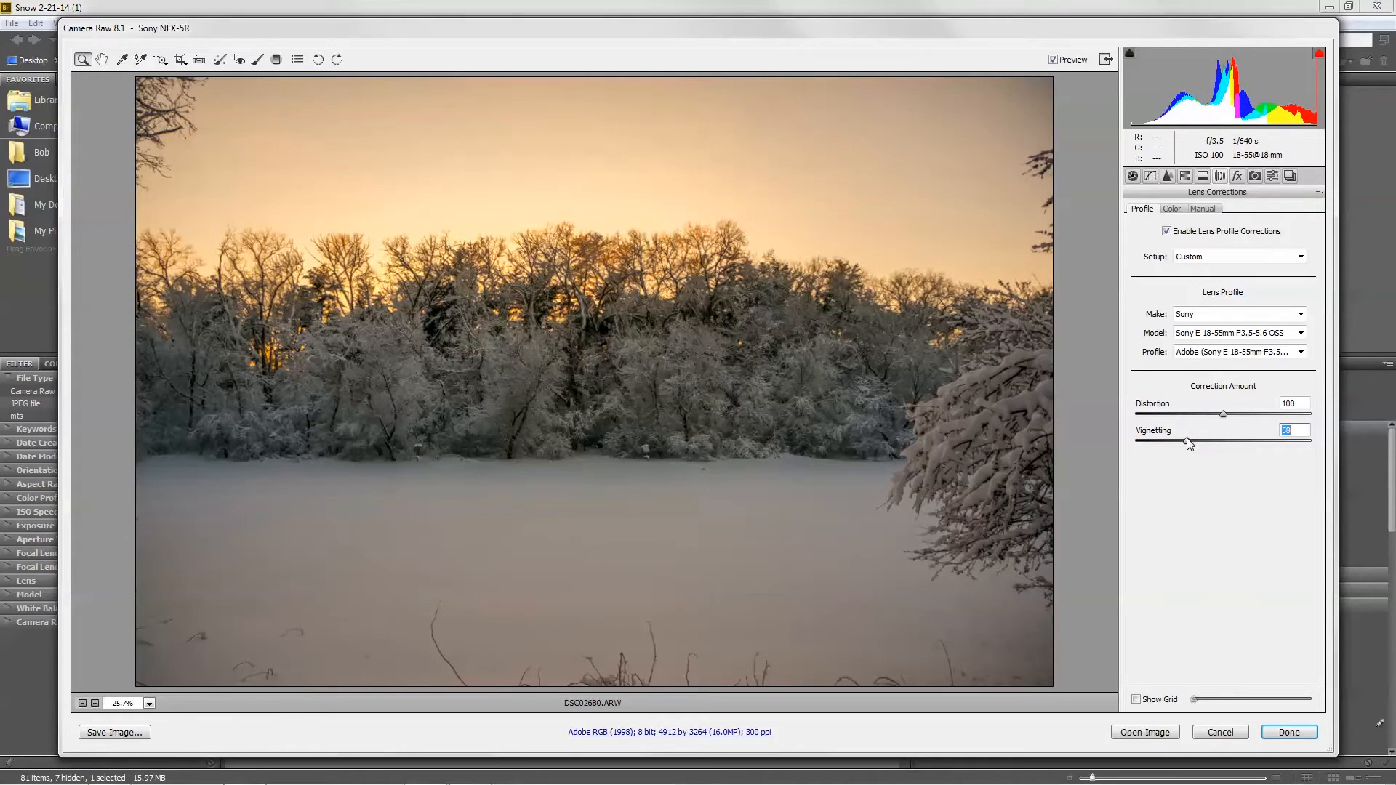
- Return to the basic adjustments and open the corrected raw photo in Photoshop
click(1137, 175)
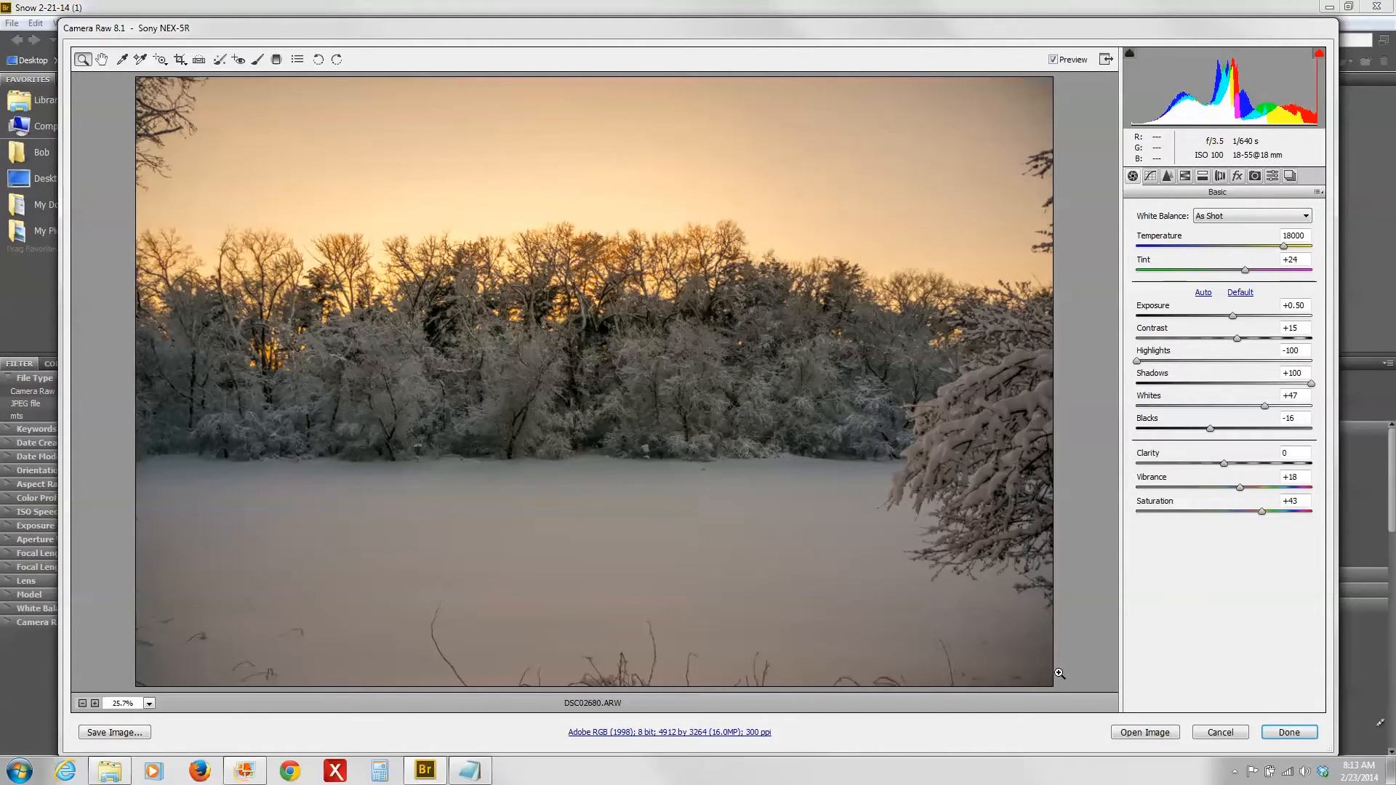
click(1131, 732)
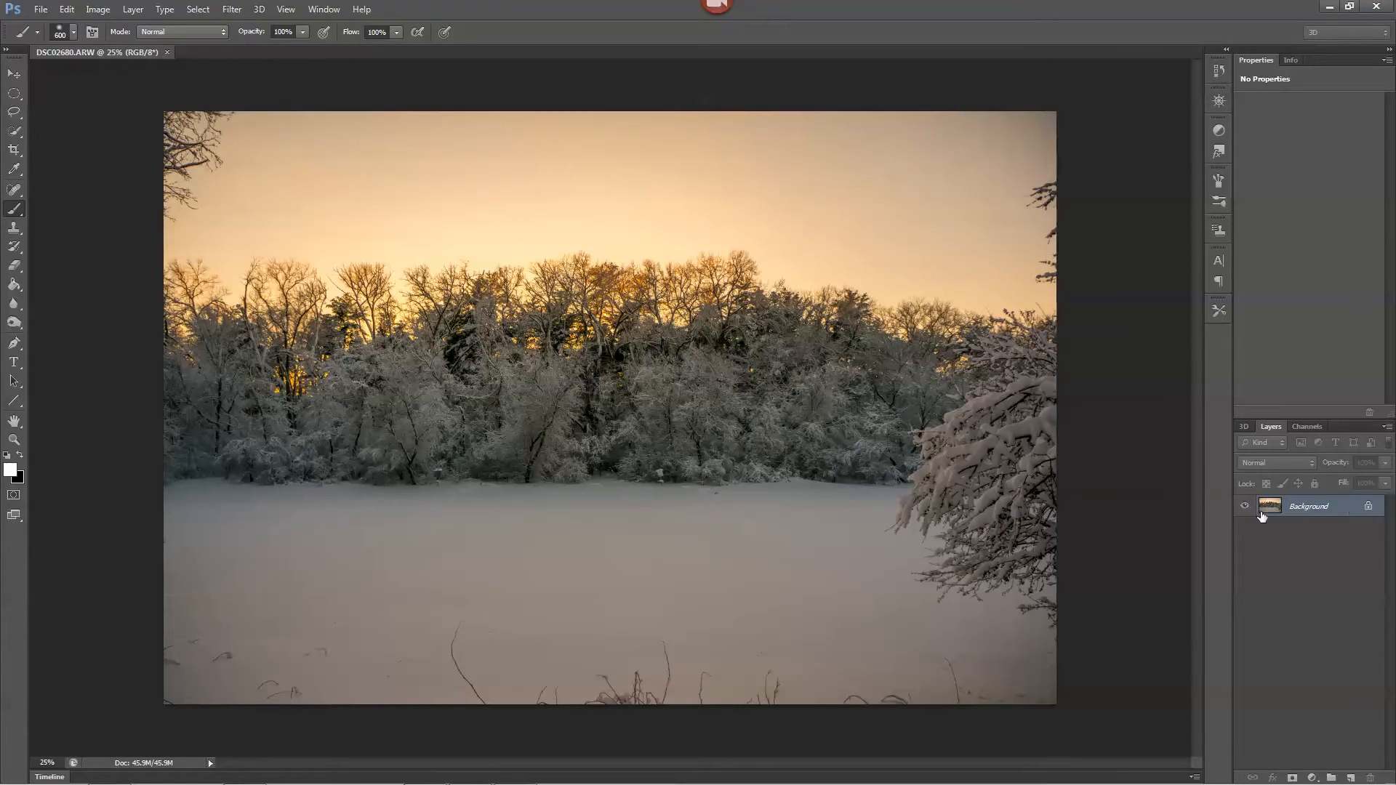
- Add a Curves adjustment layer above the background and darken its midtones to input 145, output 119
click(1221, 130)
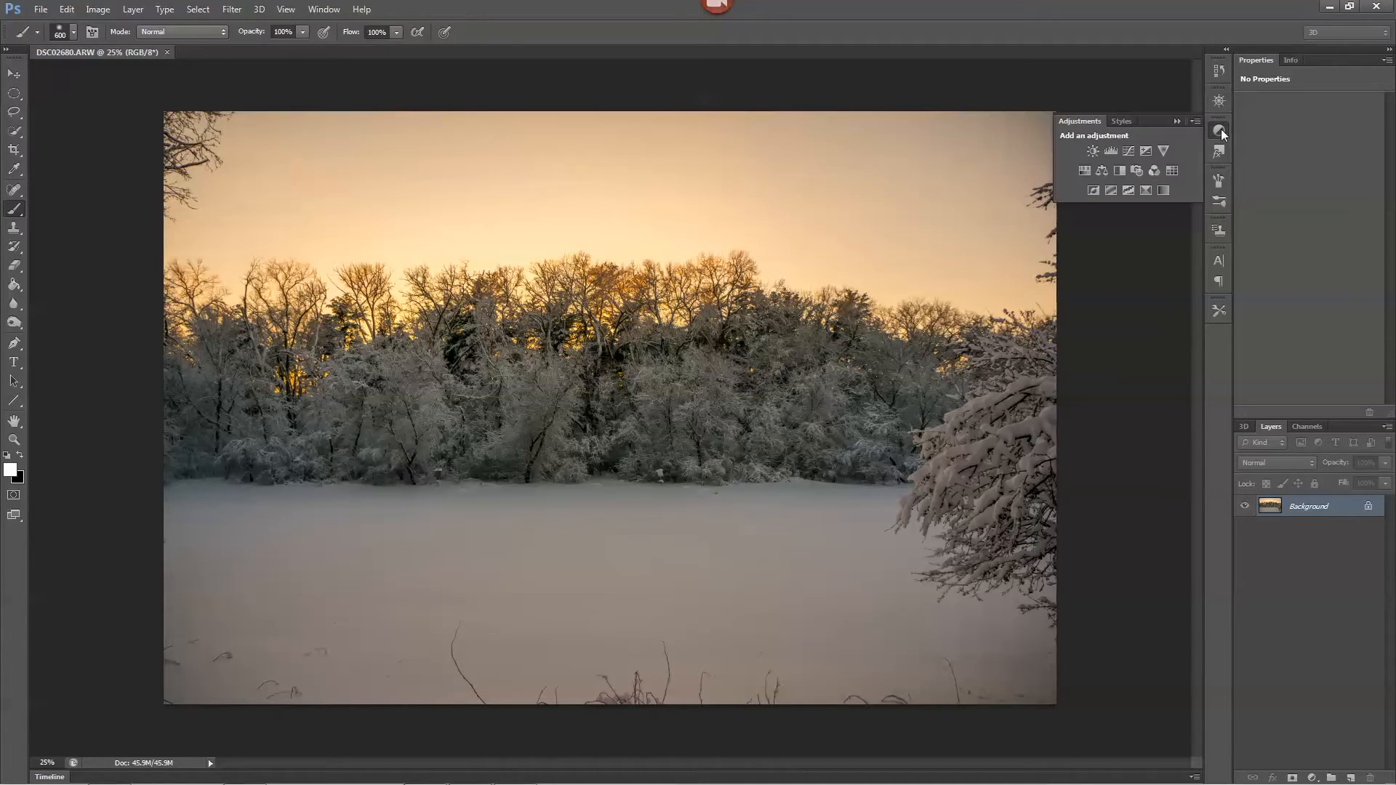
click(1131, 153)
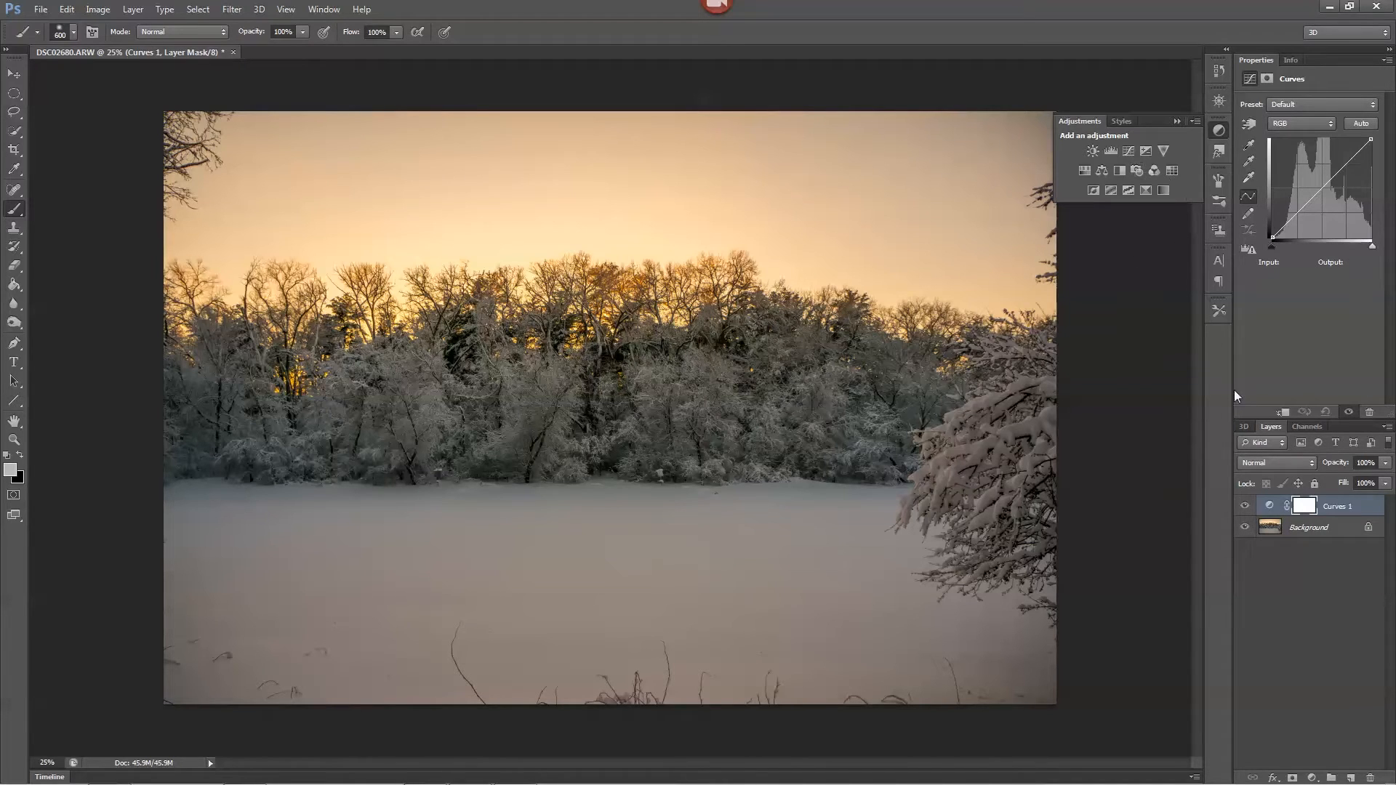
click(1177, 122)
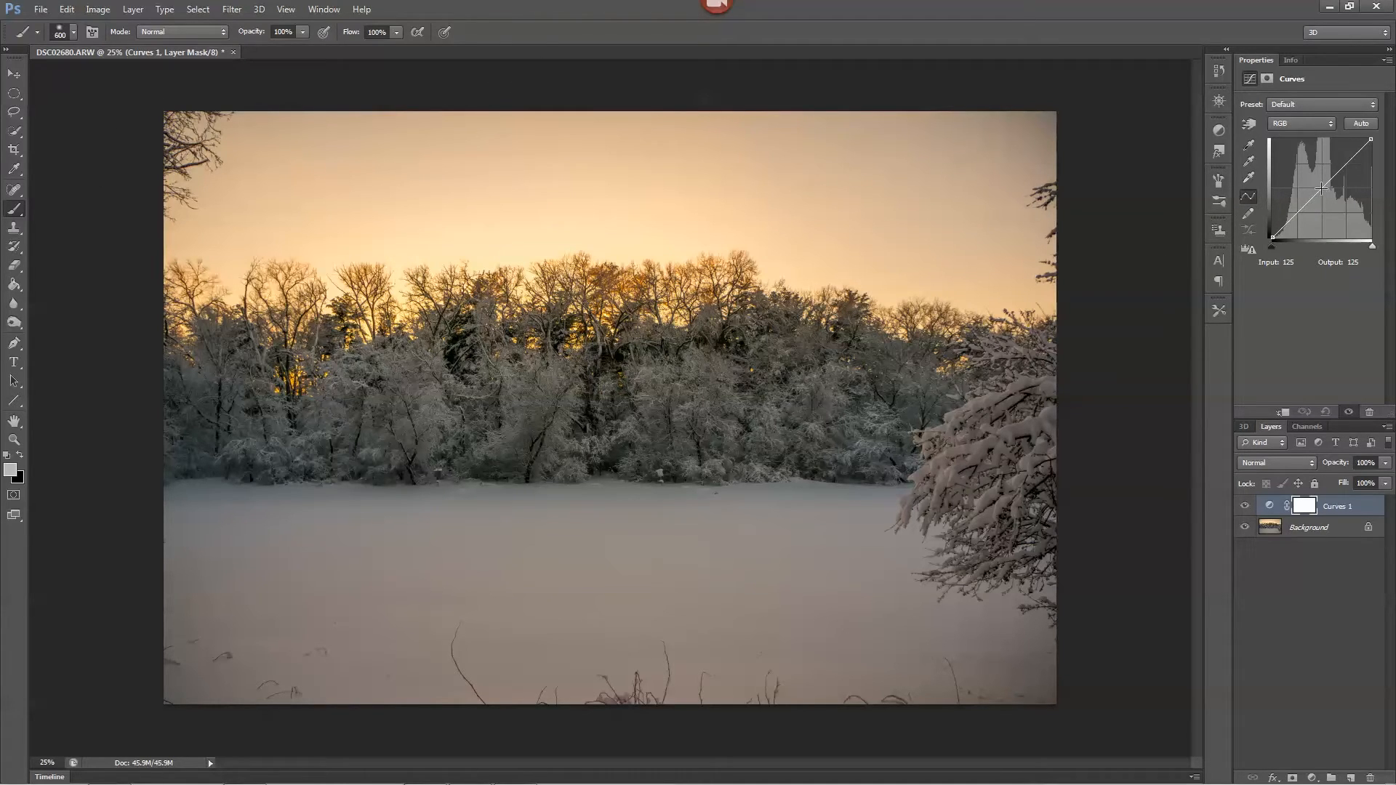
drag(1321, 187, 1335, 205)
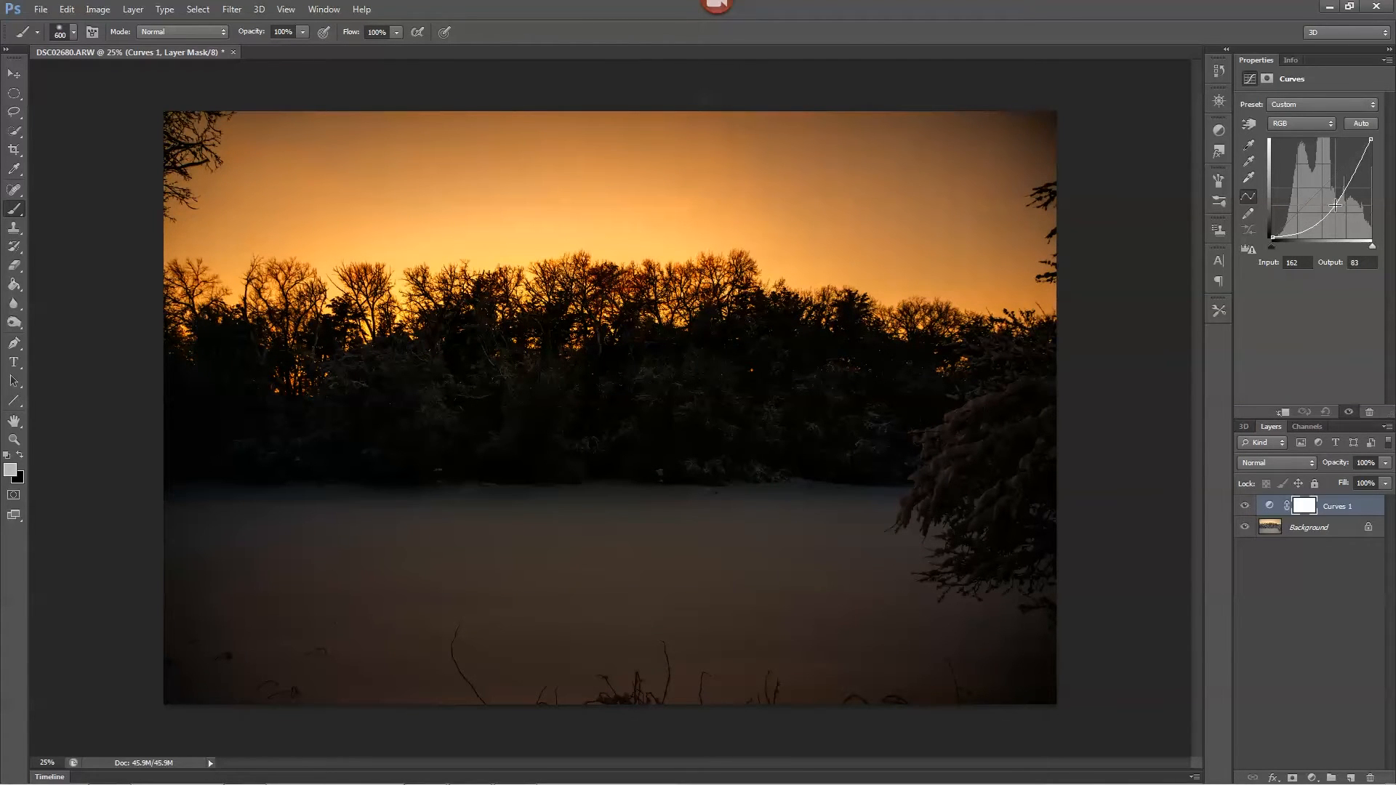
mouse_move(1335, 205)
mouse_down()
mouse_move(1312, 166)
mouse_move(1329, 190)
mouse_up()
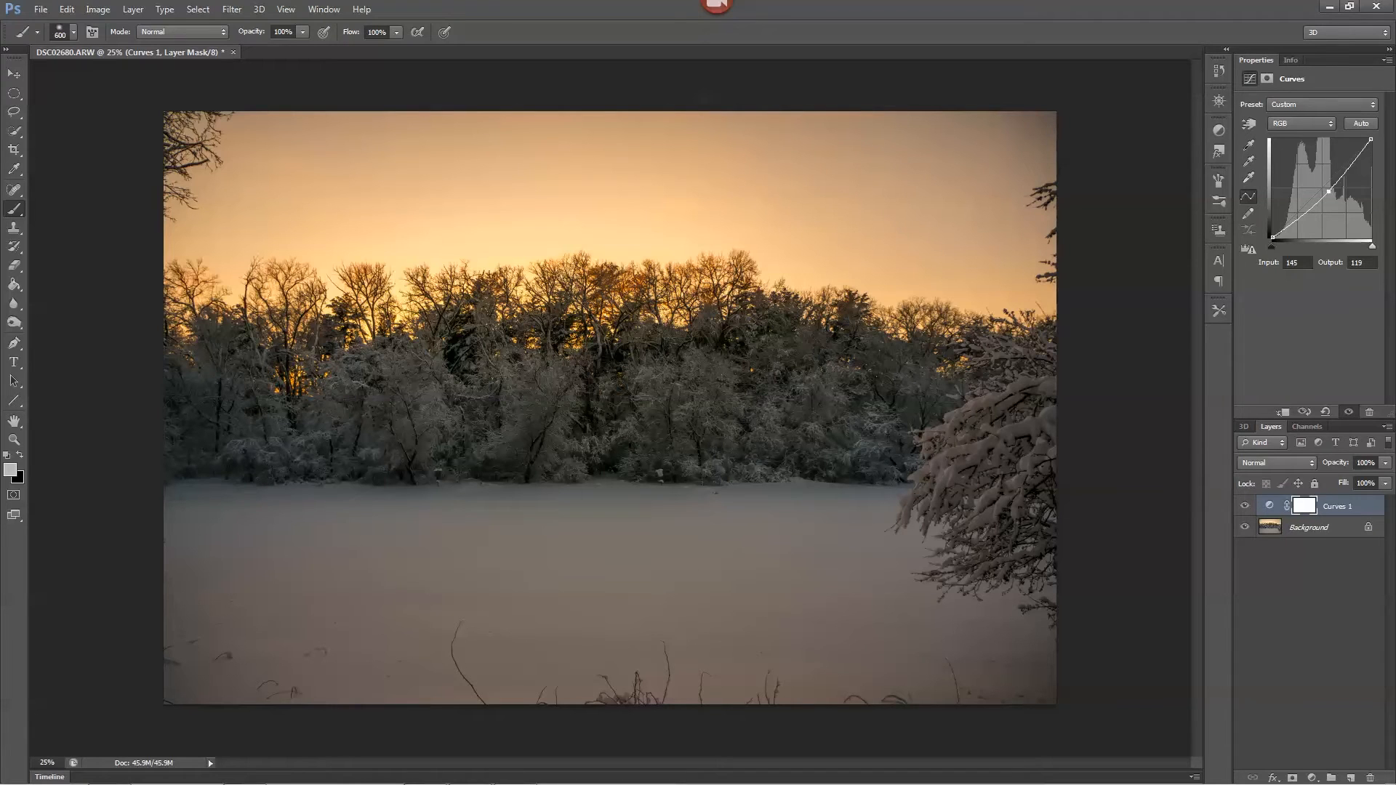
- Fill the mask of the darkening Curves layer with black using the Paint Bucket tool
click(13, 284)
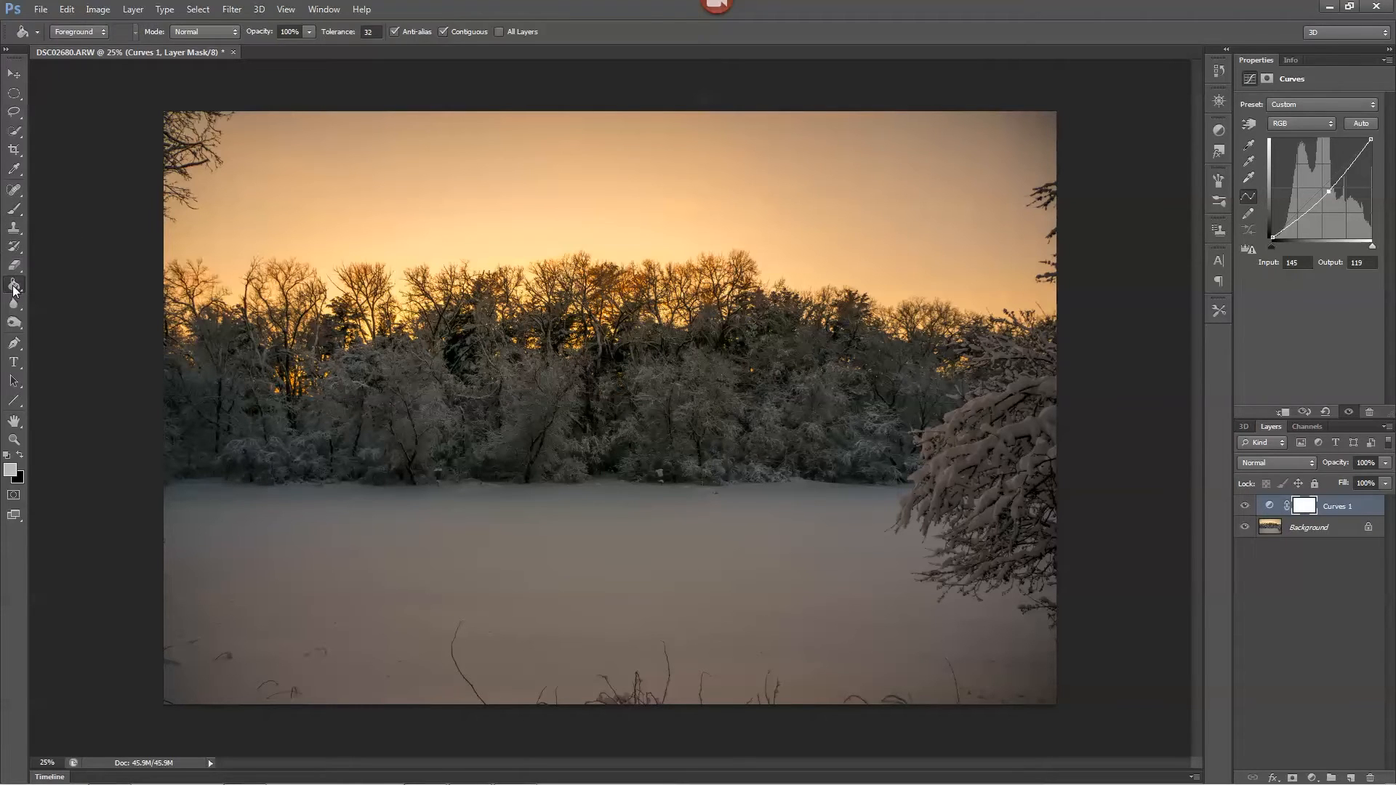
click(20, 459)
click(629, 391)
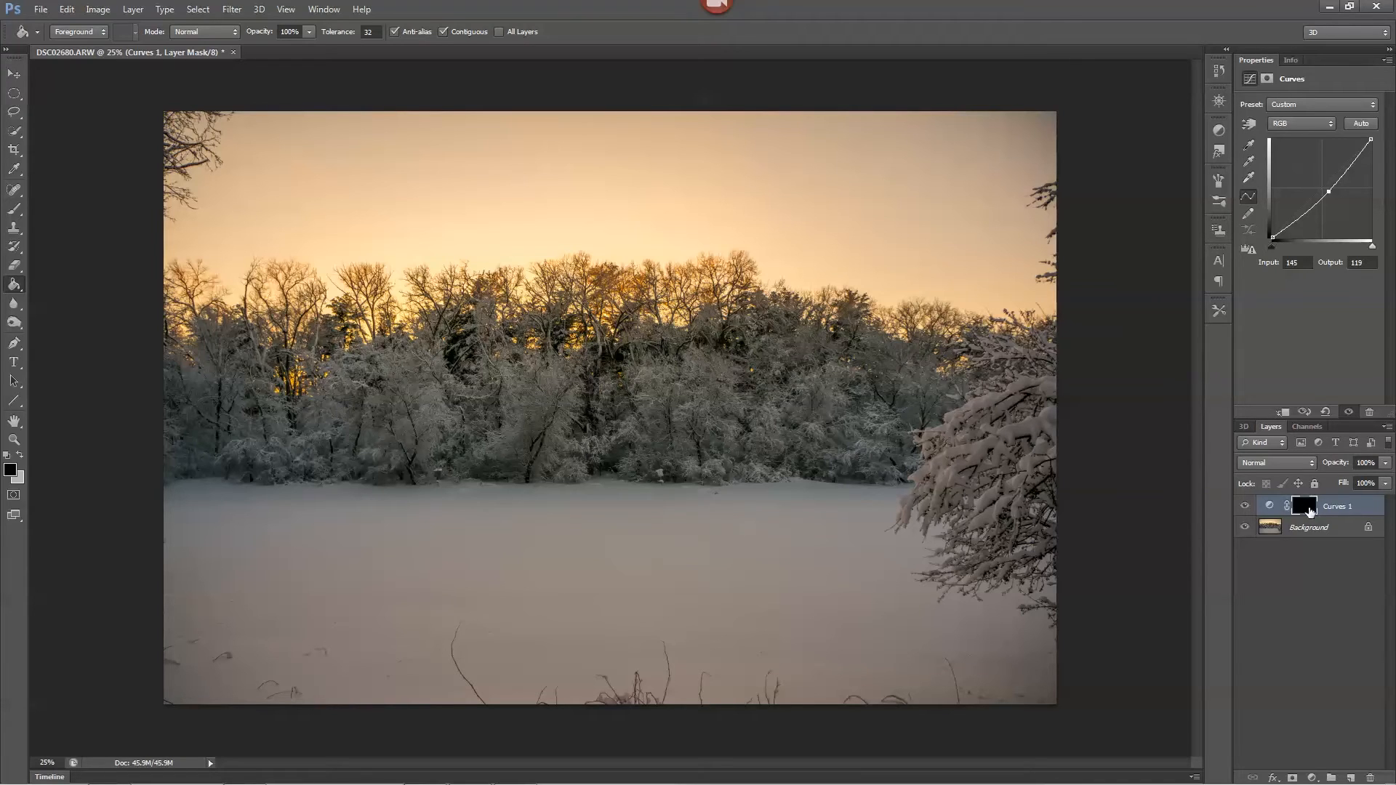
- Switch to the Brush tool and set the foreground colour to pure white, ffffff
click(15, 210)
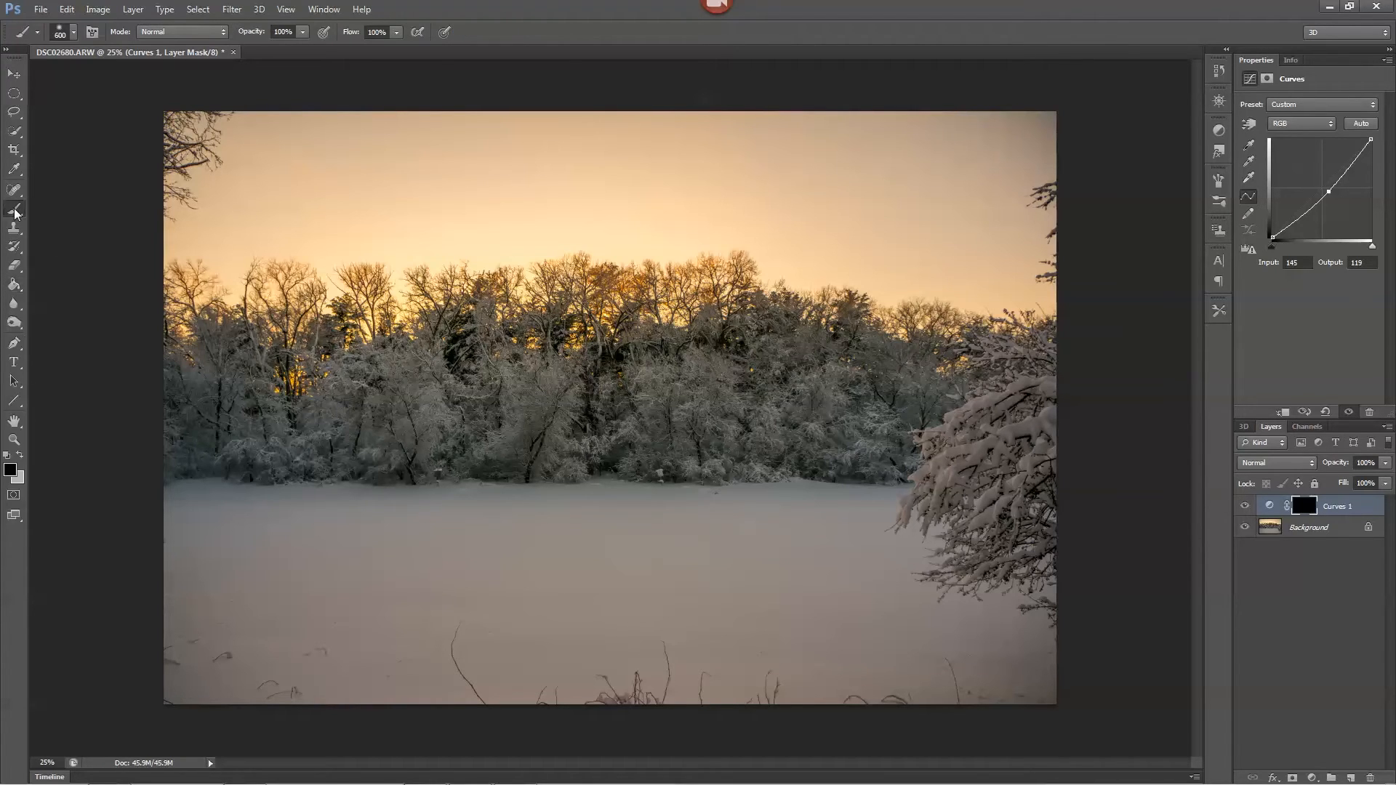
click(21, 456)
click(12, 470)
drag(541, 327, 499, 172)
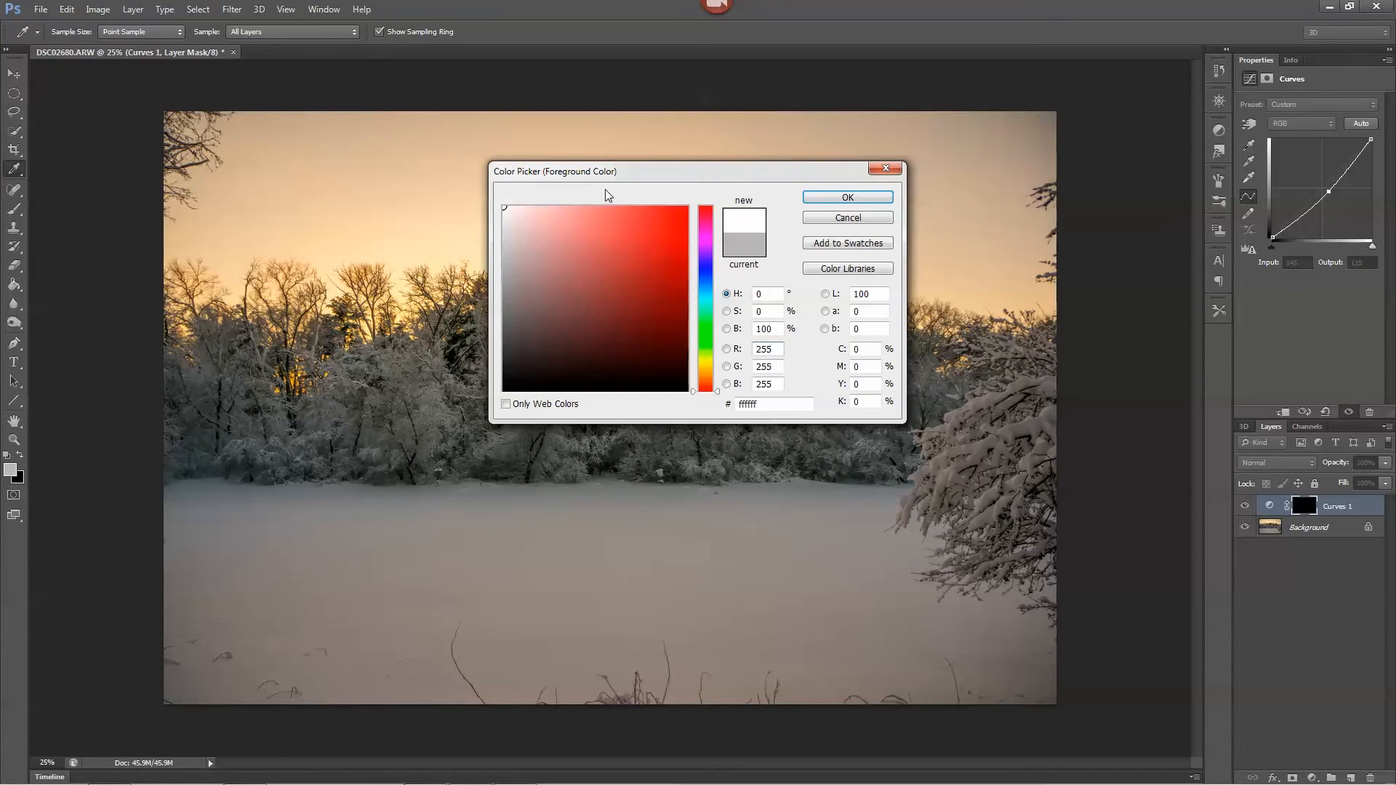
click(848, 197)
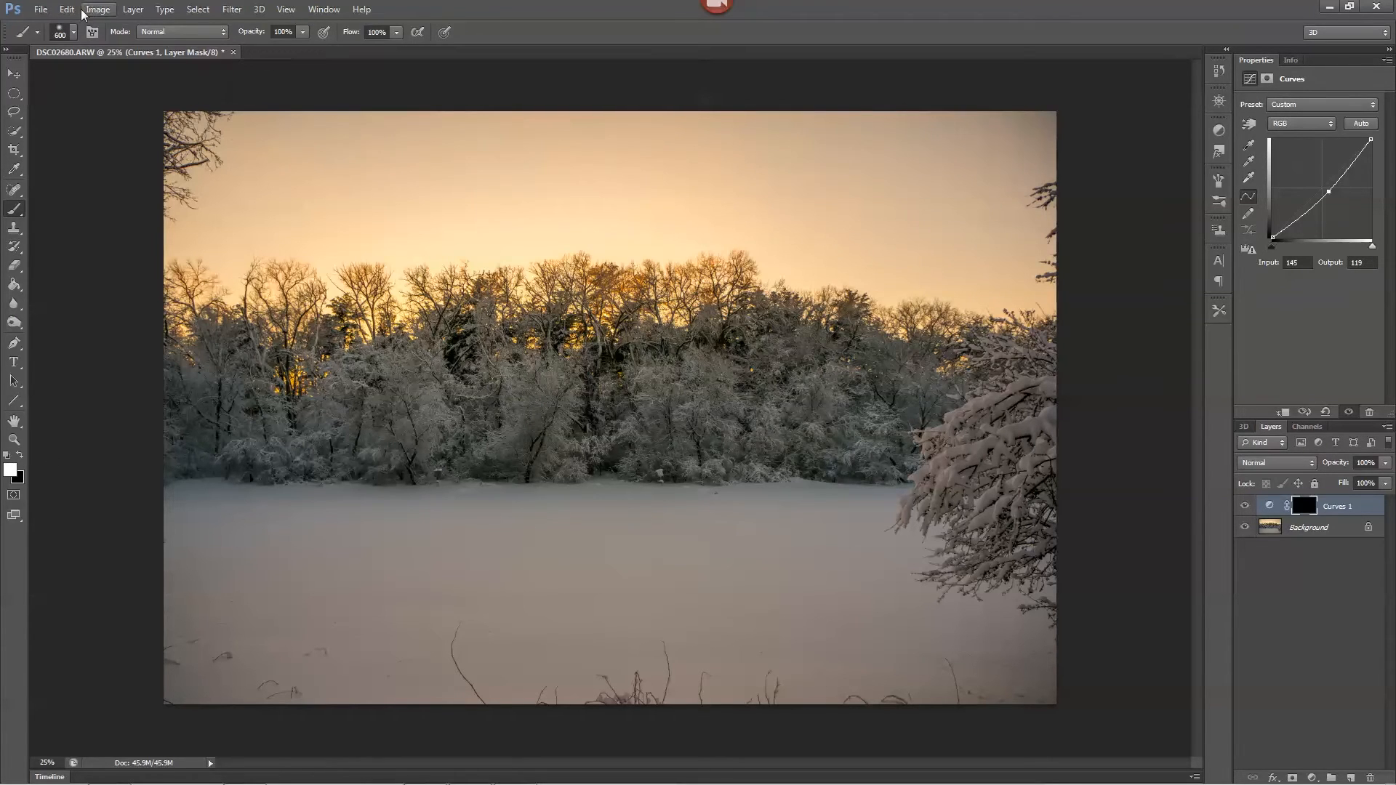
- Enlarge the soft brush to 800 px, paint the sky white on the Curves mask, and compare the photo with and without that layer
click(75, 34)
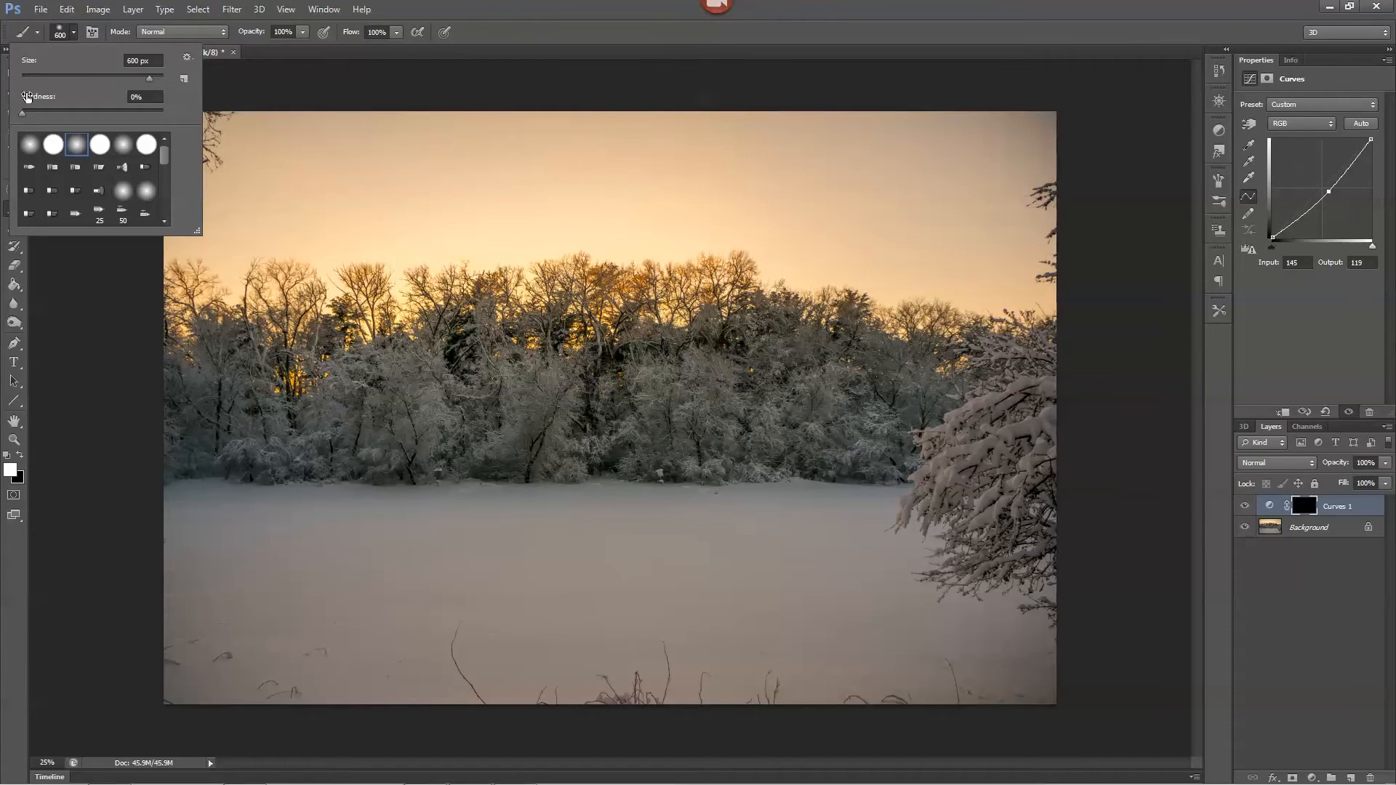
click(75, 34)
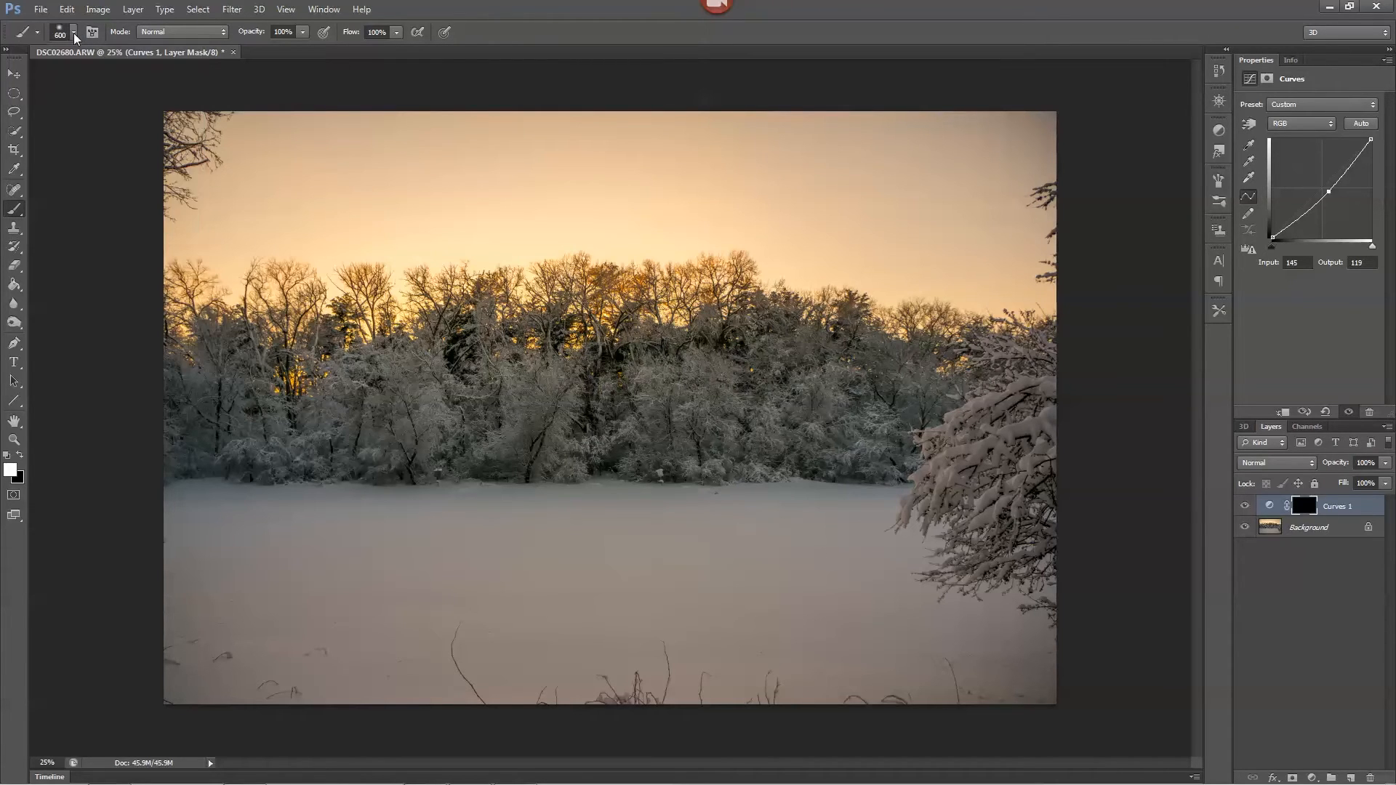
key(bracketright)
key(bracketright)
mouse_move(1098, 150)
mouse_down()
mouse_move(1006, 144)
mouse_move(983, 162)
mouse_move(1047, 168)
mouse_move(1044, 210)
mouse_move(926, 138)
mouse_move(896, 147)
mouse_move(681, 114)
mouse_move(509, 109)
mouse_move(149, 134)
mouse_move(413, 174)
mouse_move(1010, 195)
mouse_move(1083, 209)
mouse_move(1073, 268)
mouse_move(951, 274)
mouse_move(738, 225)
mouse_move(492, 213)
mouse_move(199, 224)
mouse_move(172, 233)
mouse_up()
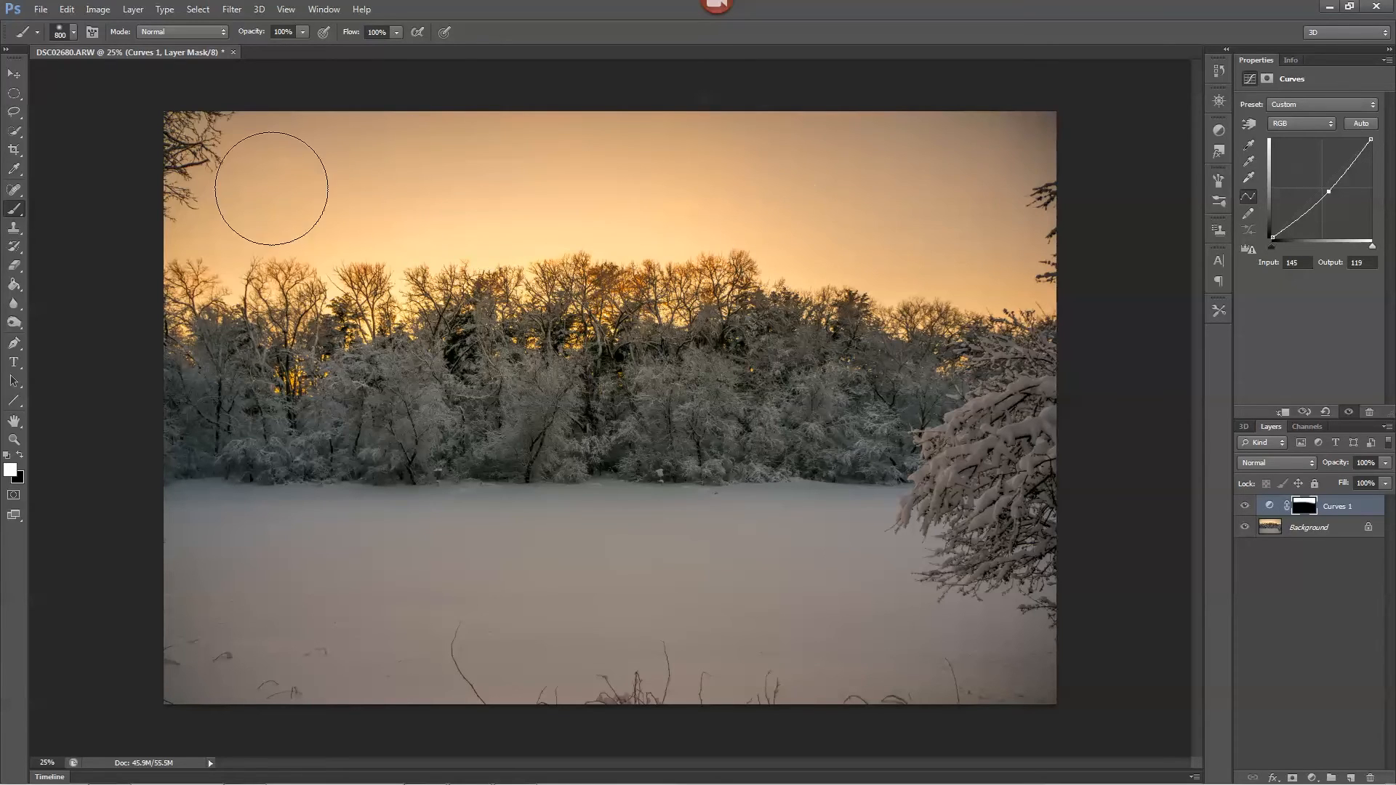
click(1245, 507)
click(1246, 507)
click(1246, 507)
click(1246, 507)
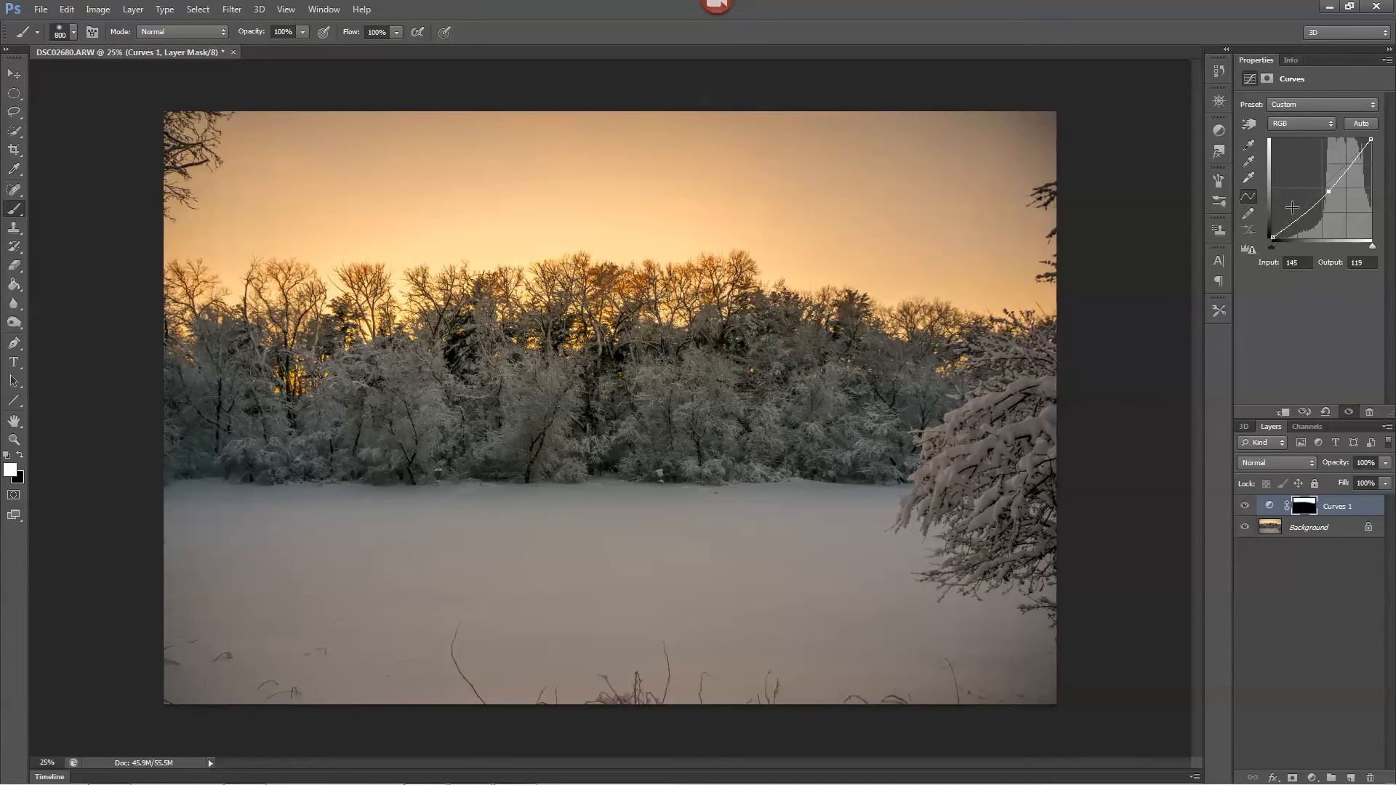
- Add a second Curves adjustment layer and brighten its midtones to input 126, output 157
click(1219, 130)
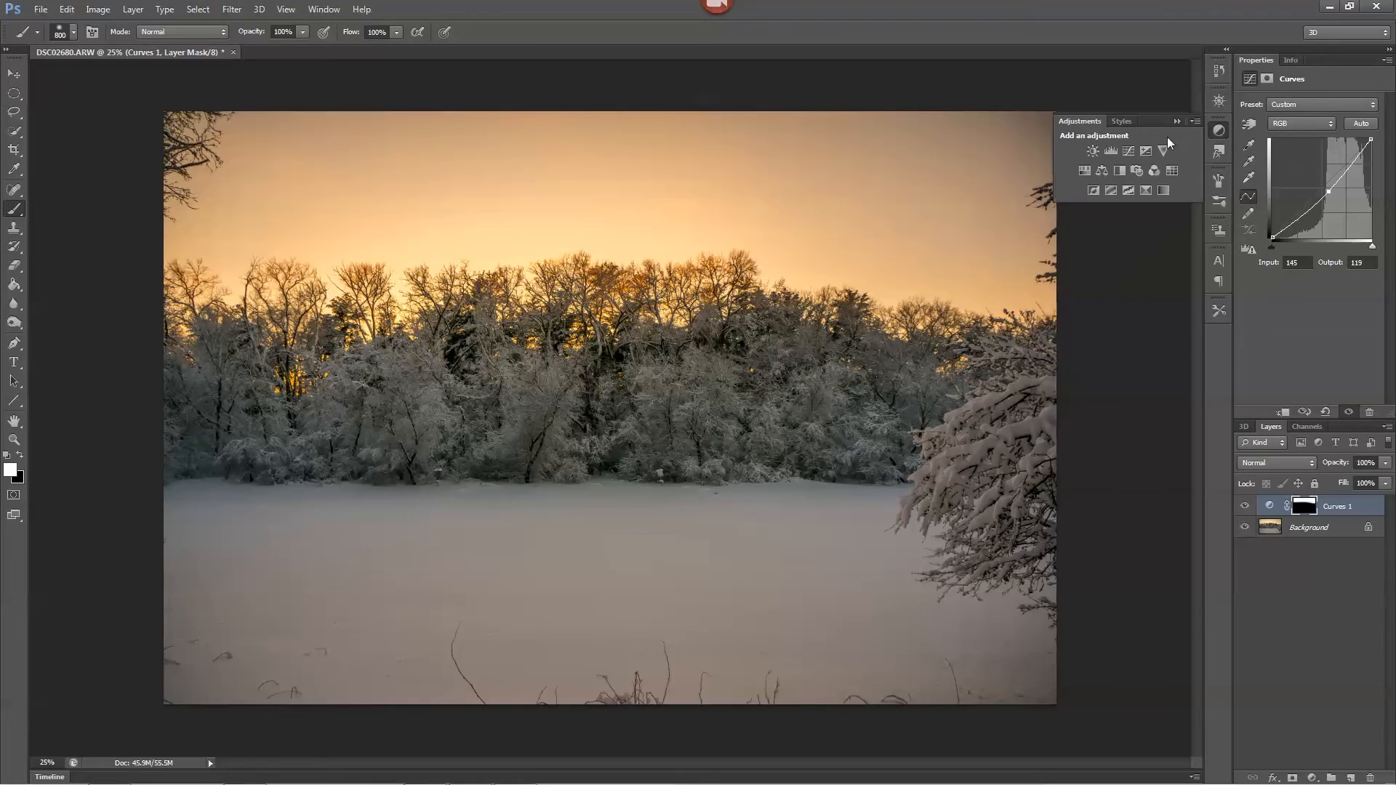
click(1128, 151)
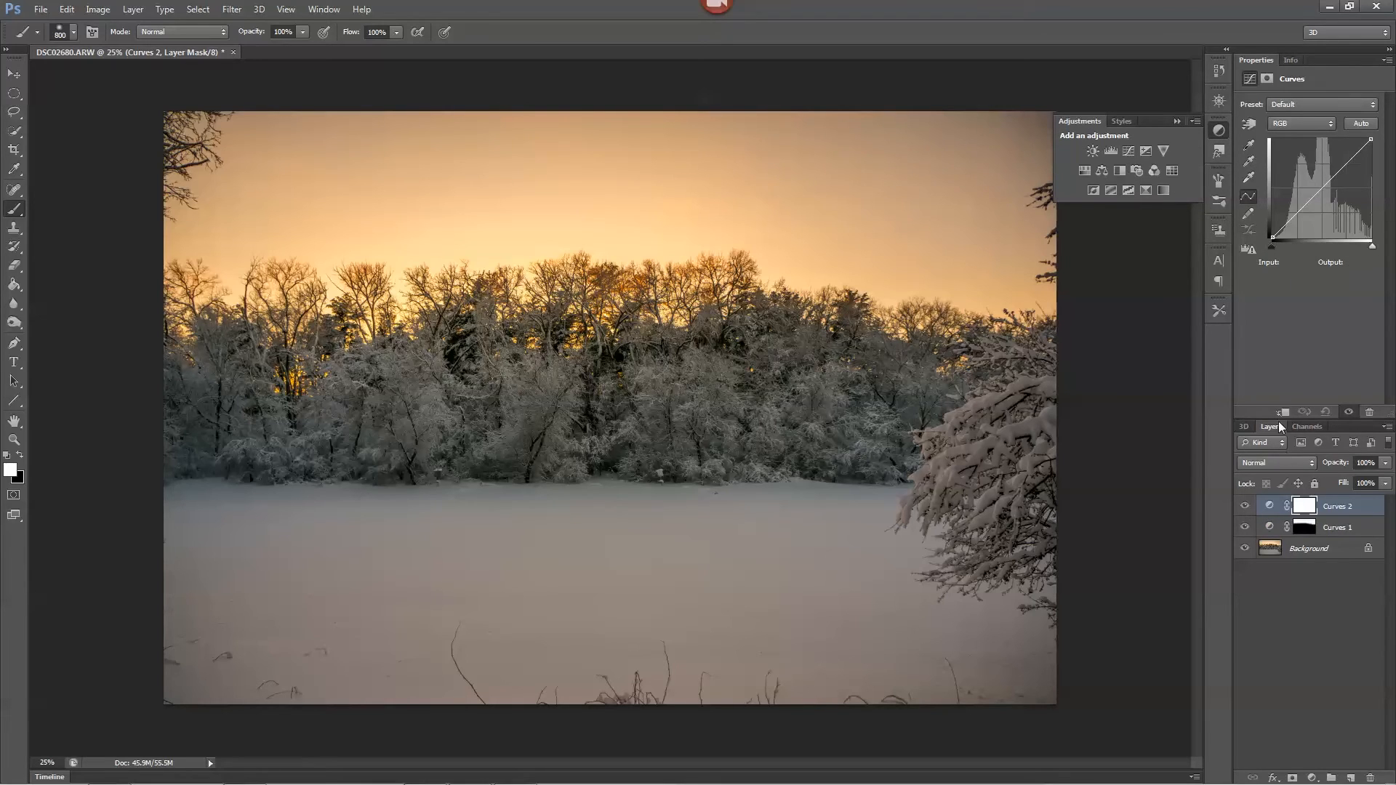
click(1177, 120)
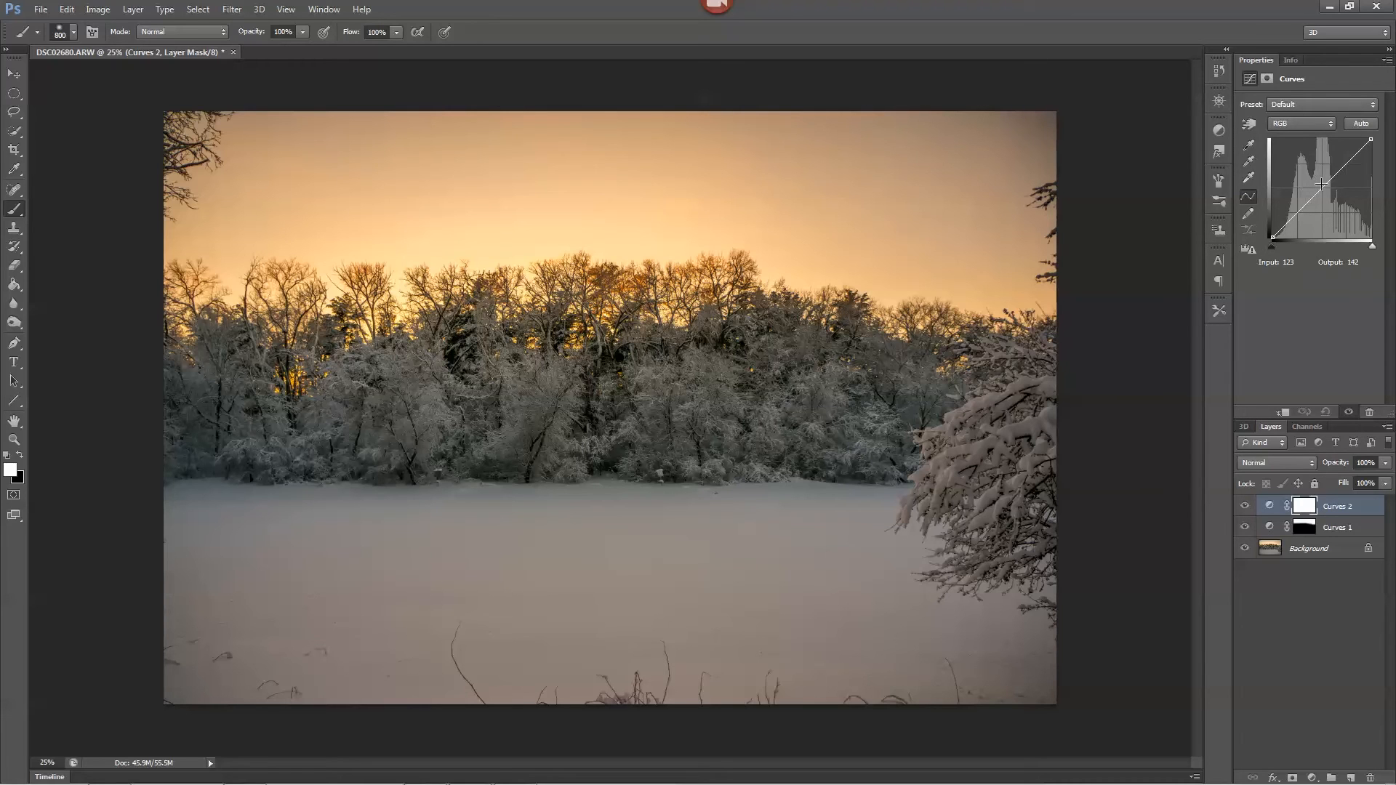
drag(1324, 186, 1322, 177)
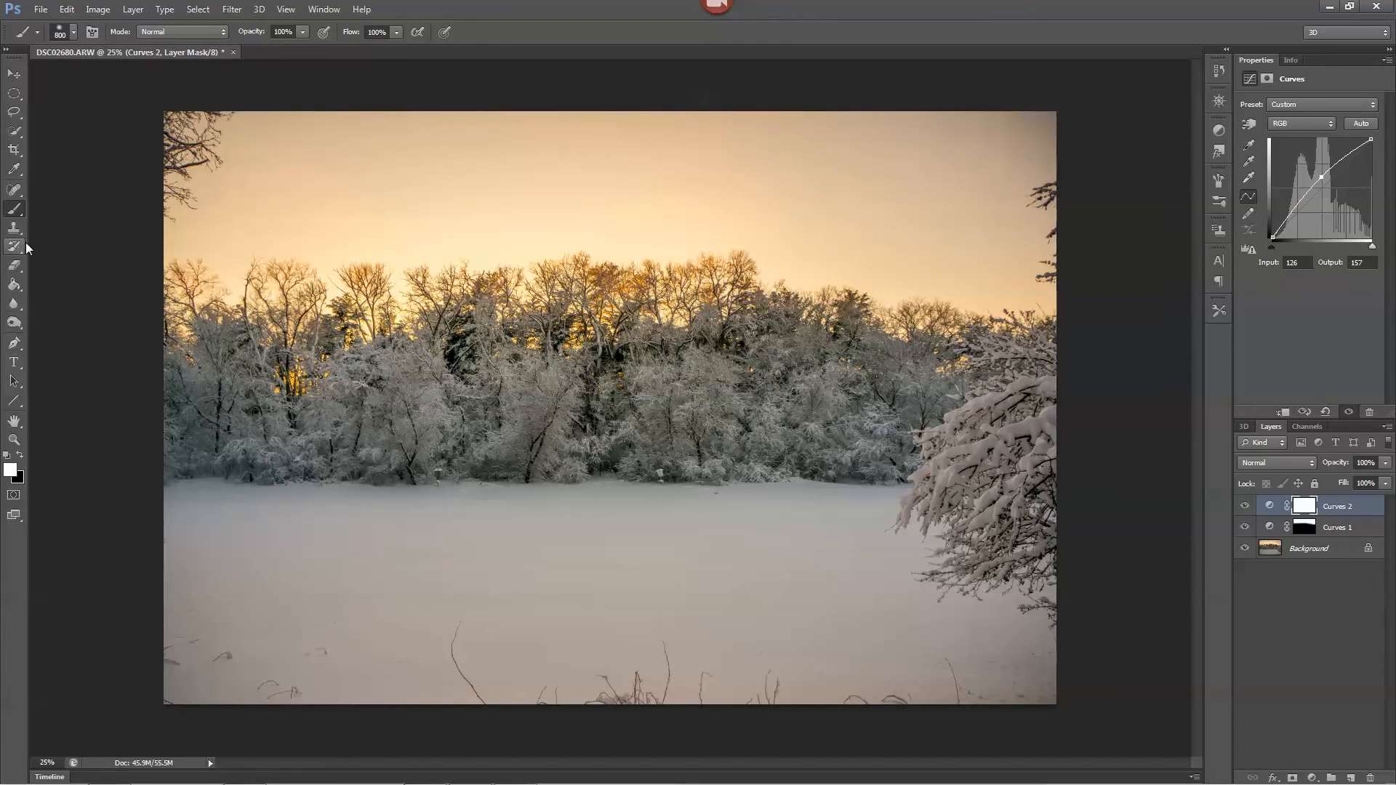
- Fill the second Curves layer's mask with black and brush white over the snowfield and the snowy trees
click(15, 287)
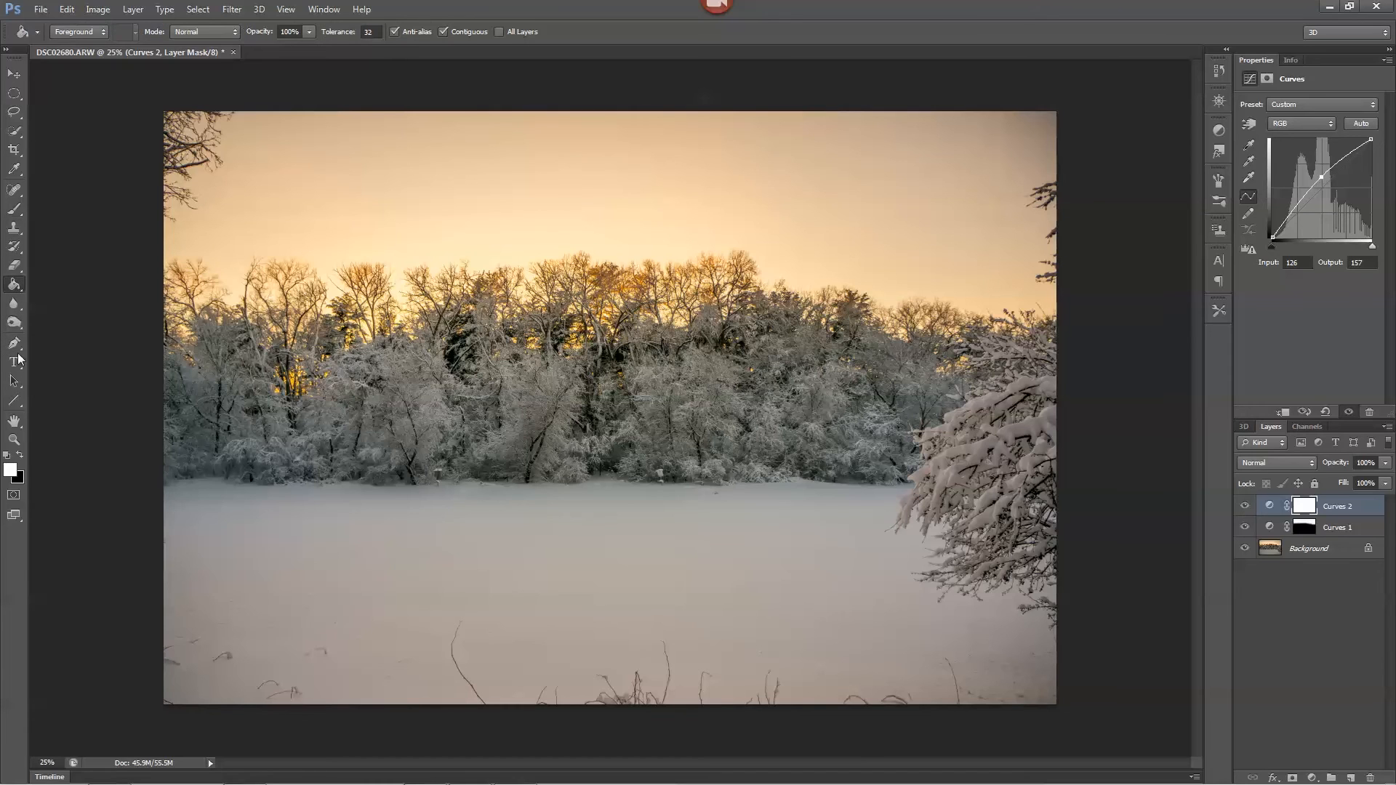
click(416, 375)
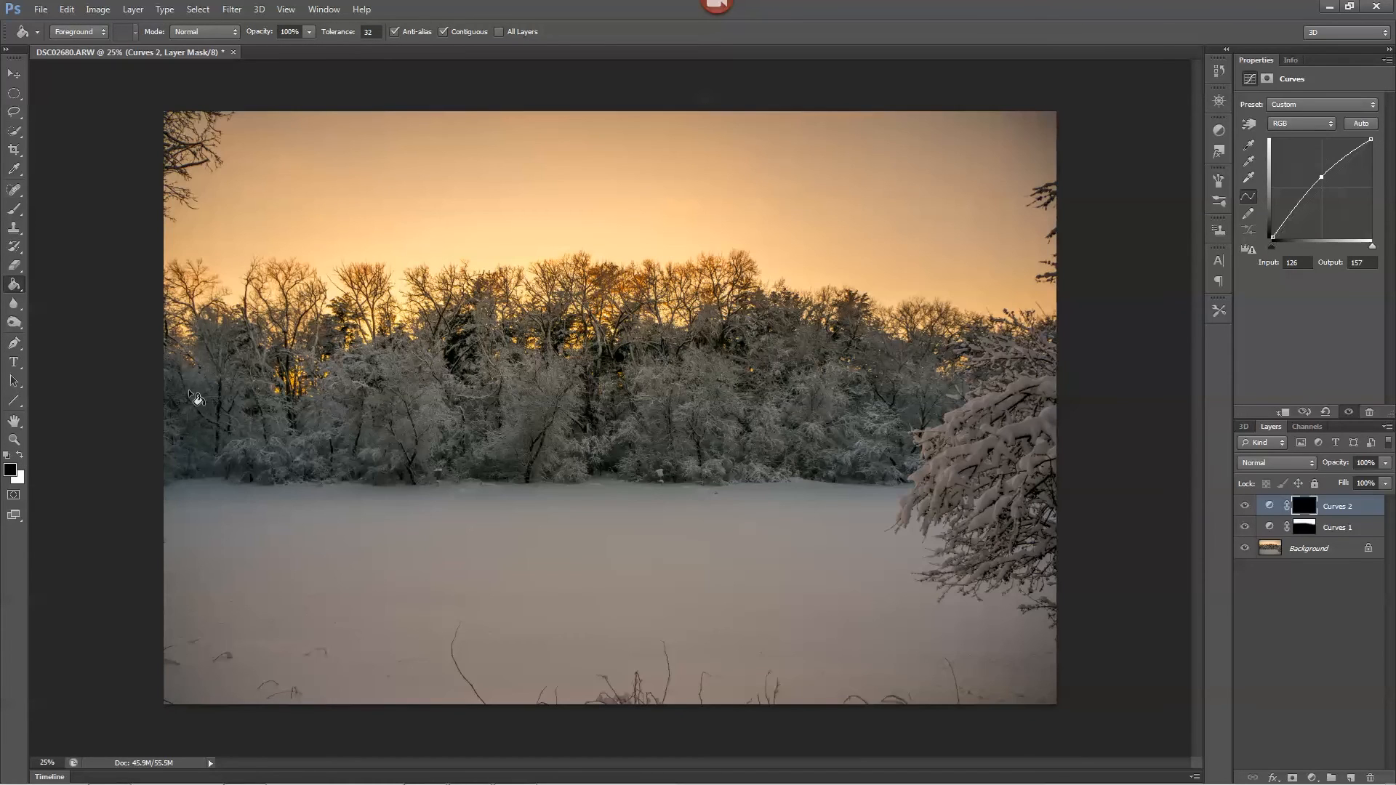
click(14, 209)
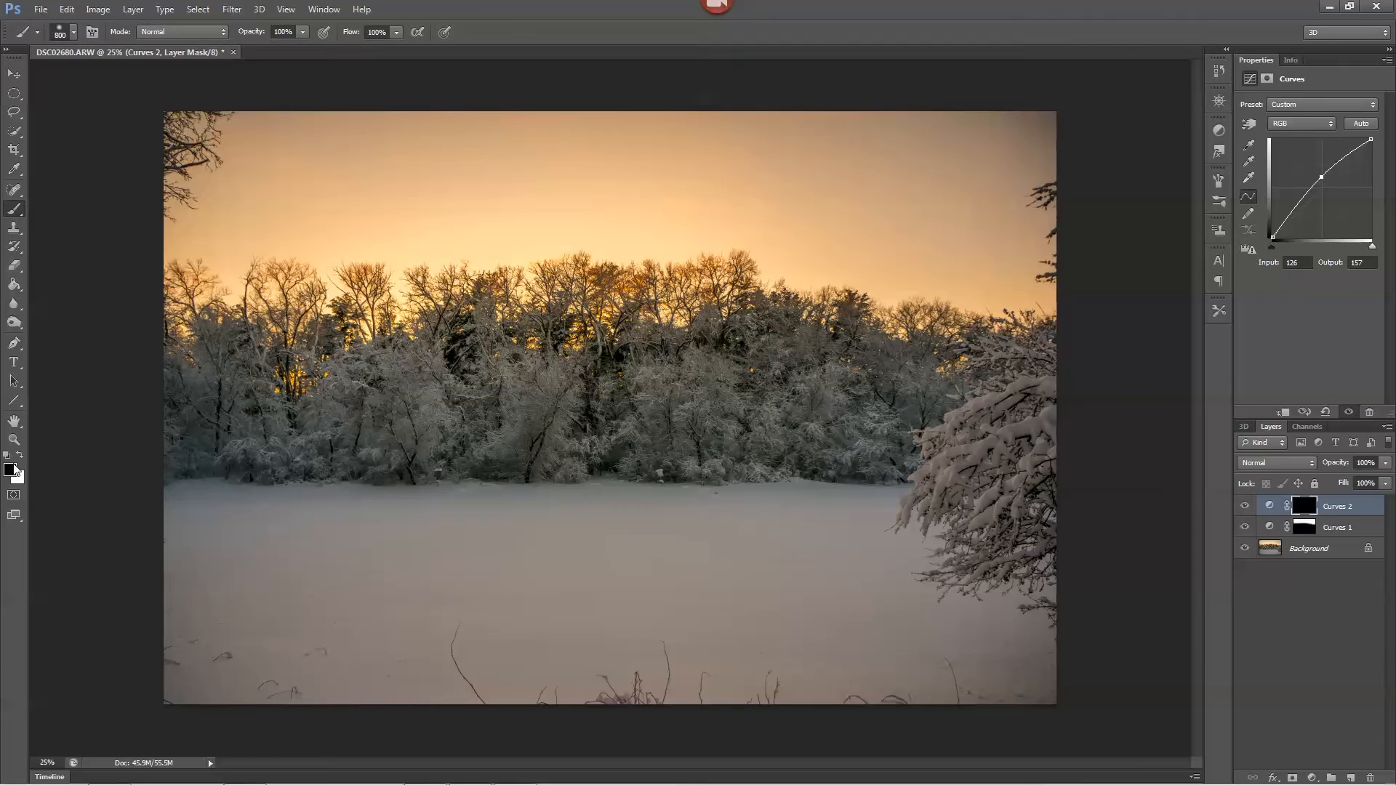
click(20, 456)
drag(334, 575, 254, 597)
mouse_move(469, 597)
mouse_down()
mouse_move(978, 622)
mouse_move(1069, 658)
mouse_move(176, 651)
mouse_move(521, 690)
mouse_move(948, 694)
mouse_move(1039, 636)
mouse_move(1048, 583)
mouse_move(899, 536)
mouse_move(139, 560)
mouse_move(278, 614)
mouse_move(966, 647)
mouse_move(1043, 558)
mouse_move(1017, 472)
mouse_move(1000, 493)
mouse_move(1032, 396)
mouse_move(984, 416)
mouse_move(1031, 546)
mouse_move(916, 408)
mouse_move(629, 419)
mouse_move(196, 405)
mouse_move(205, 381)
mouse_move(273, 365)
mouse_move(389, 392)
mouse_move(969, 397)
mouse_move(877, 378)
mouse_move(371, 358)
mouse_move(182, 418)
mouse_up()
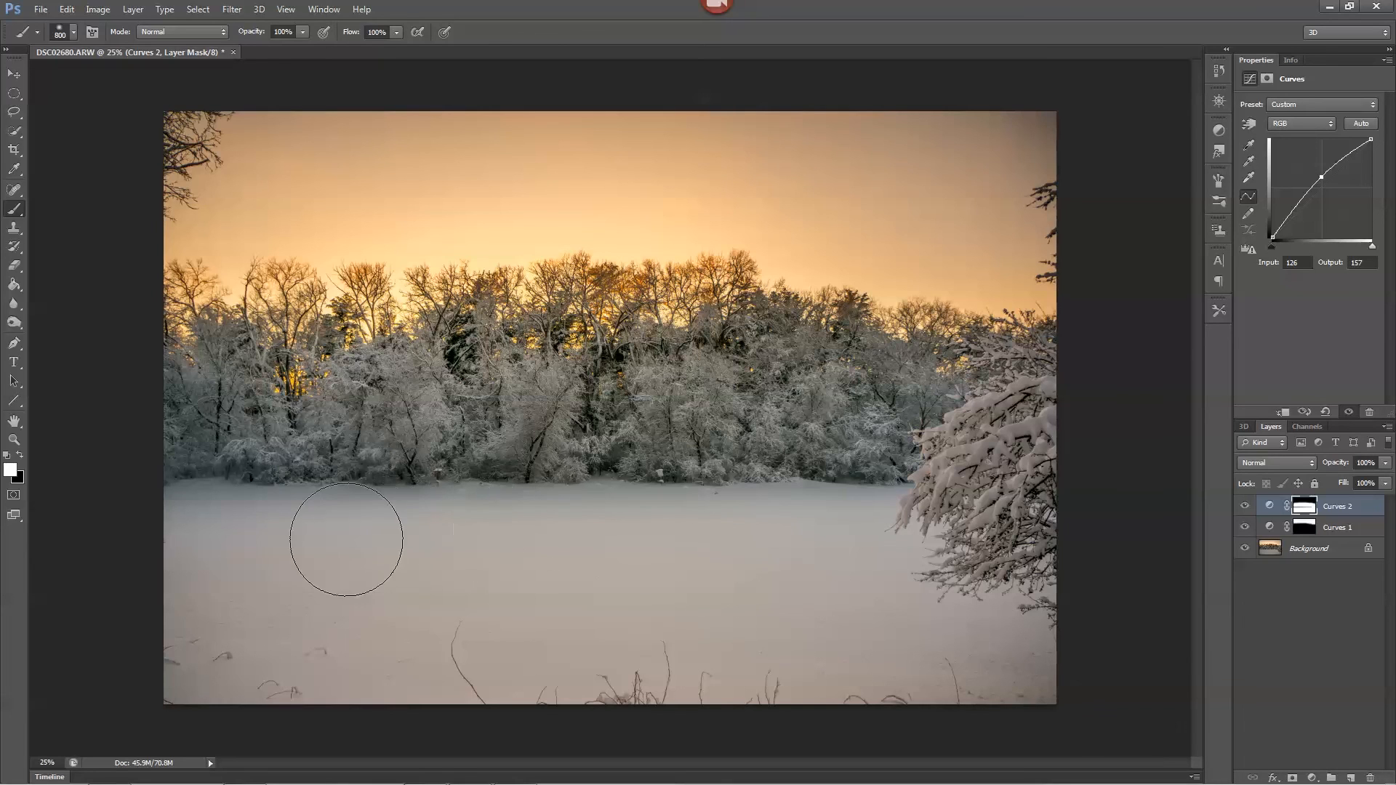
- Save a JPEG copy as DSC02680.jpg on the Desktop with Maximum quality 12 and the Progressive format option
click(40, 11)
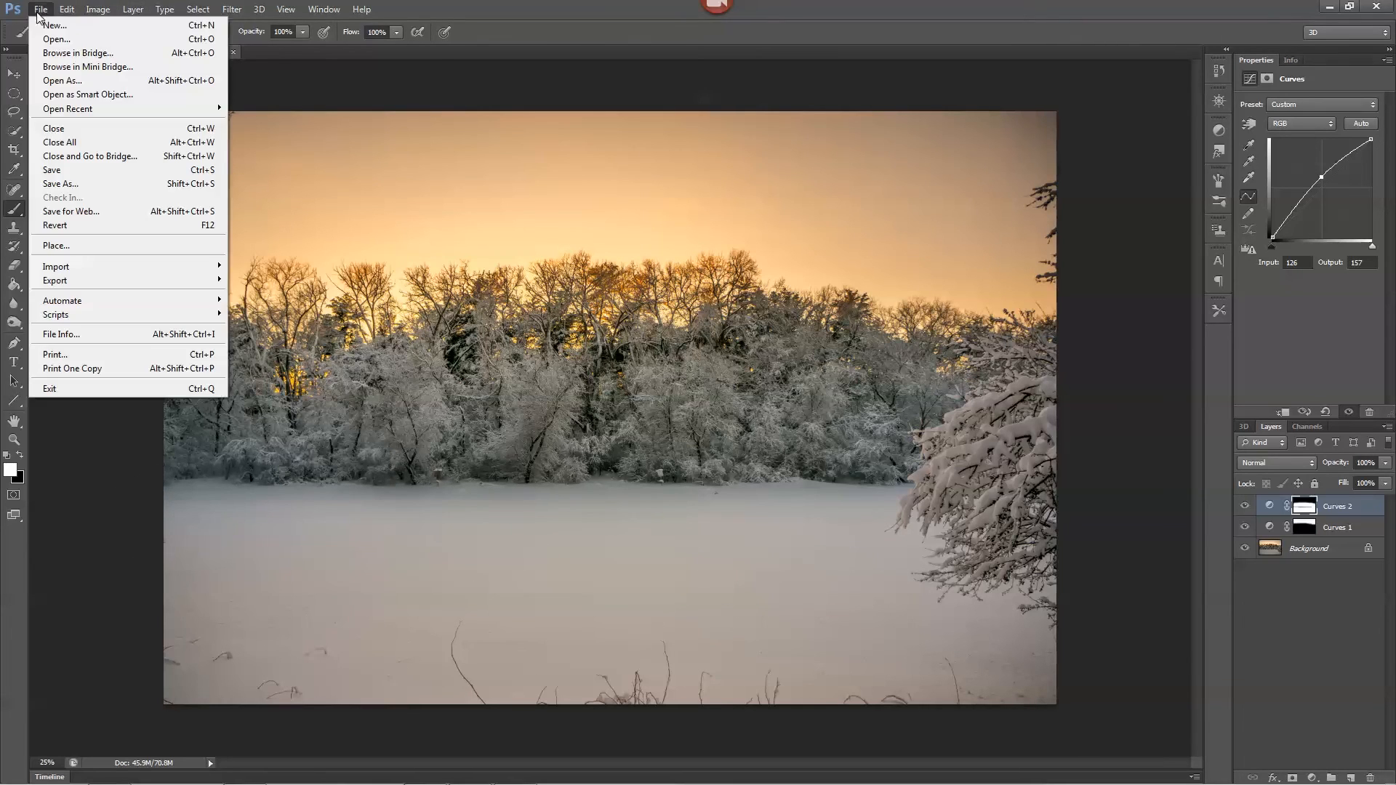
click(85, 181)
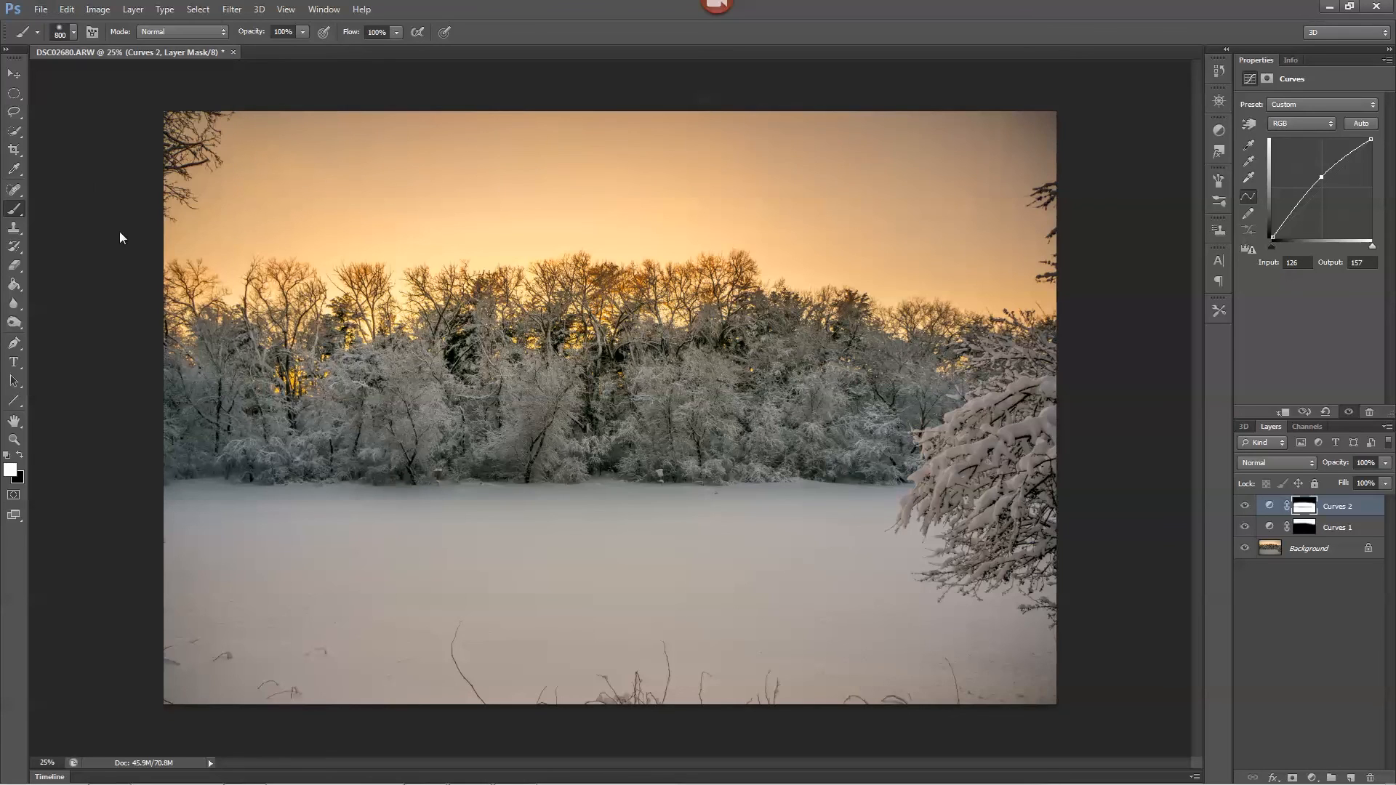
click(769, 390)
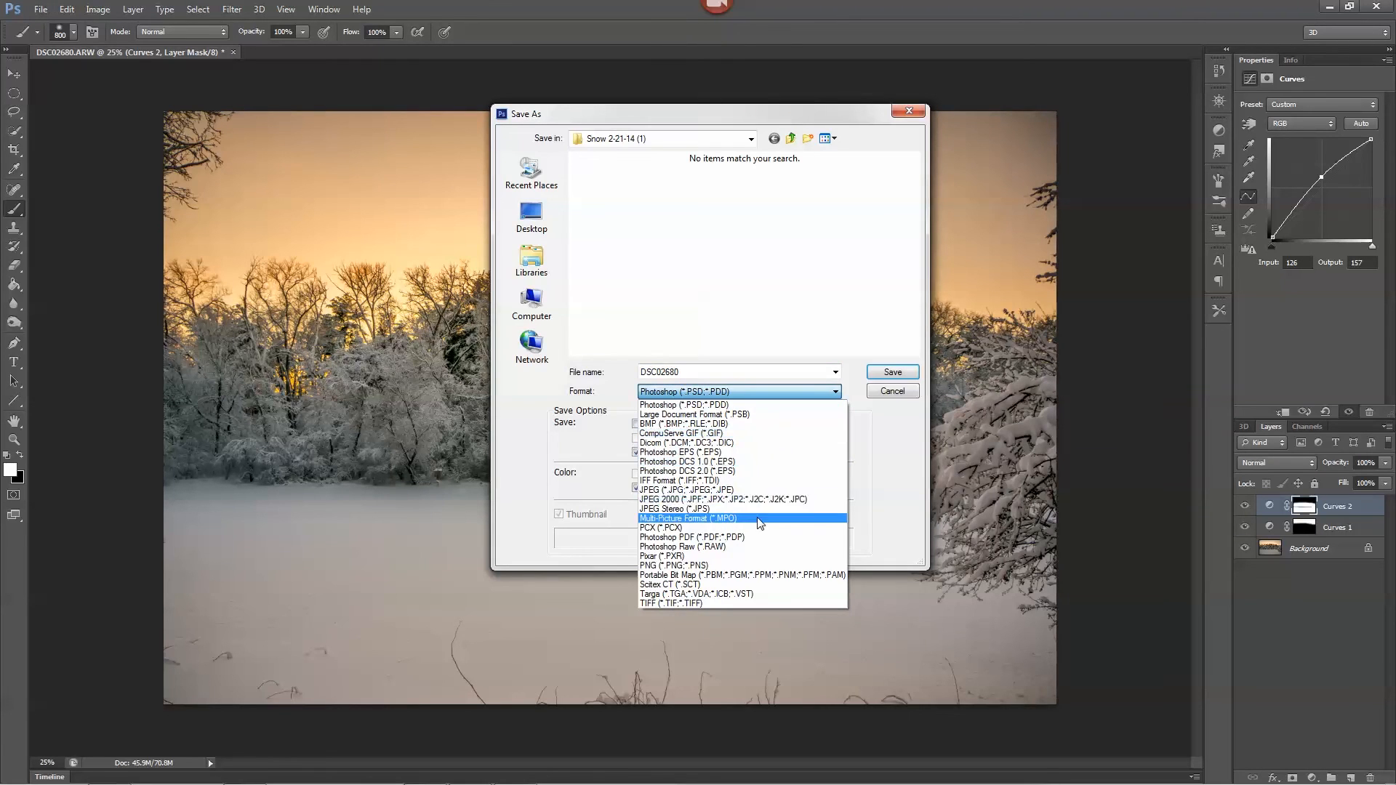
click(757, 491)
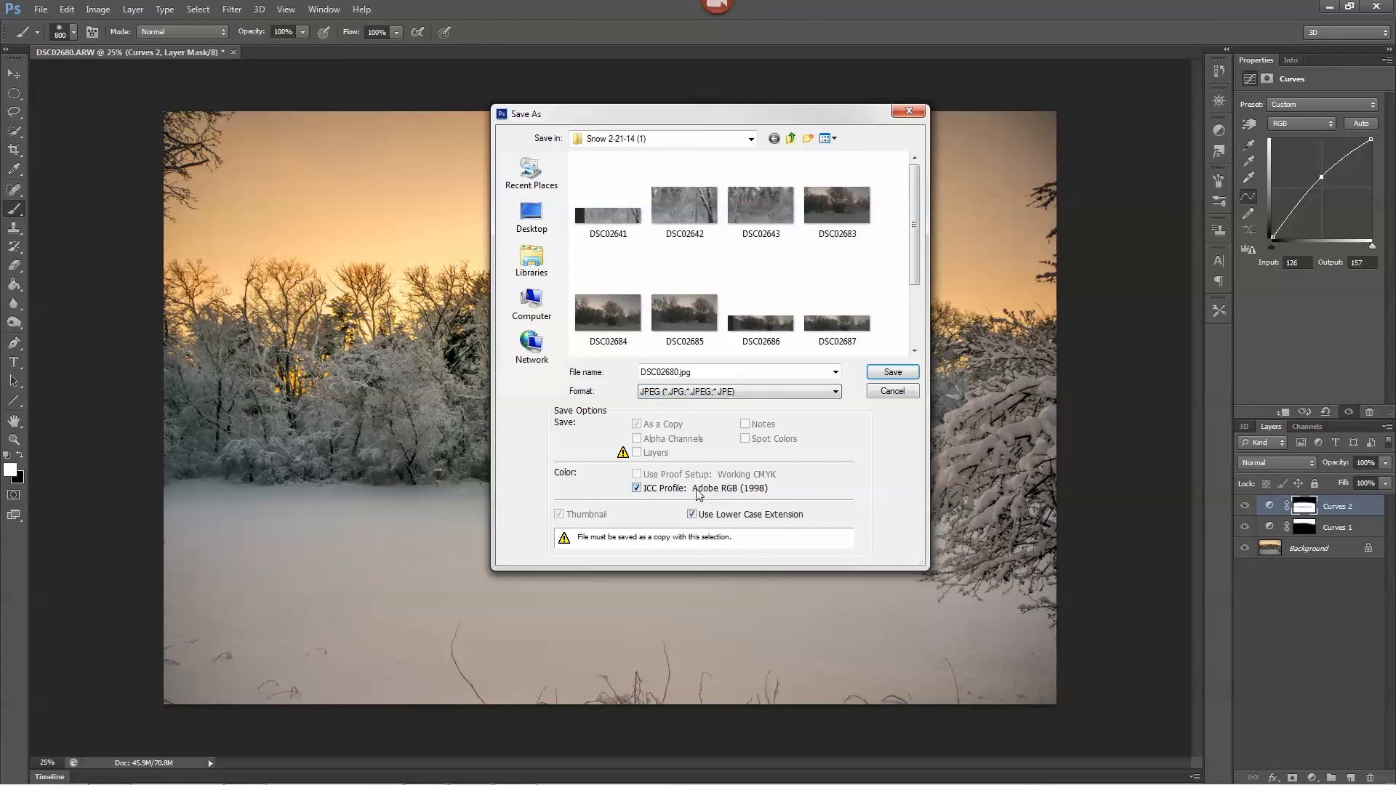
click(541, 213)
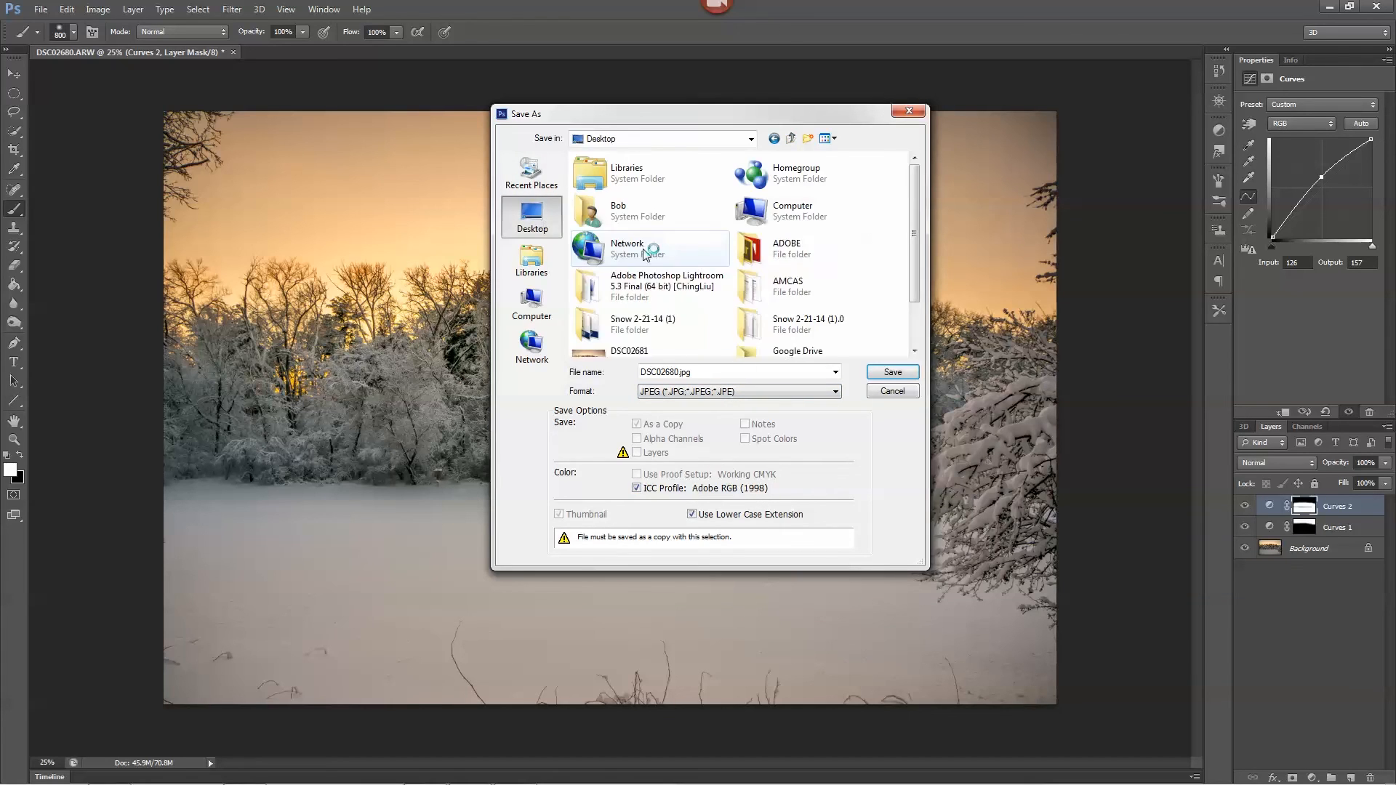
click(892, 373)
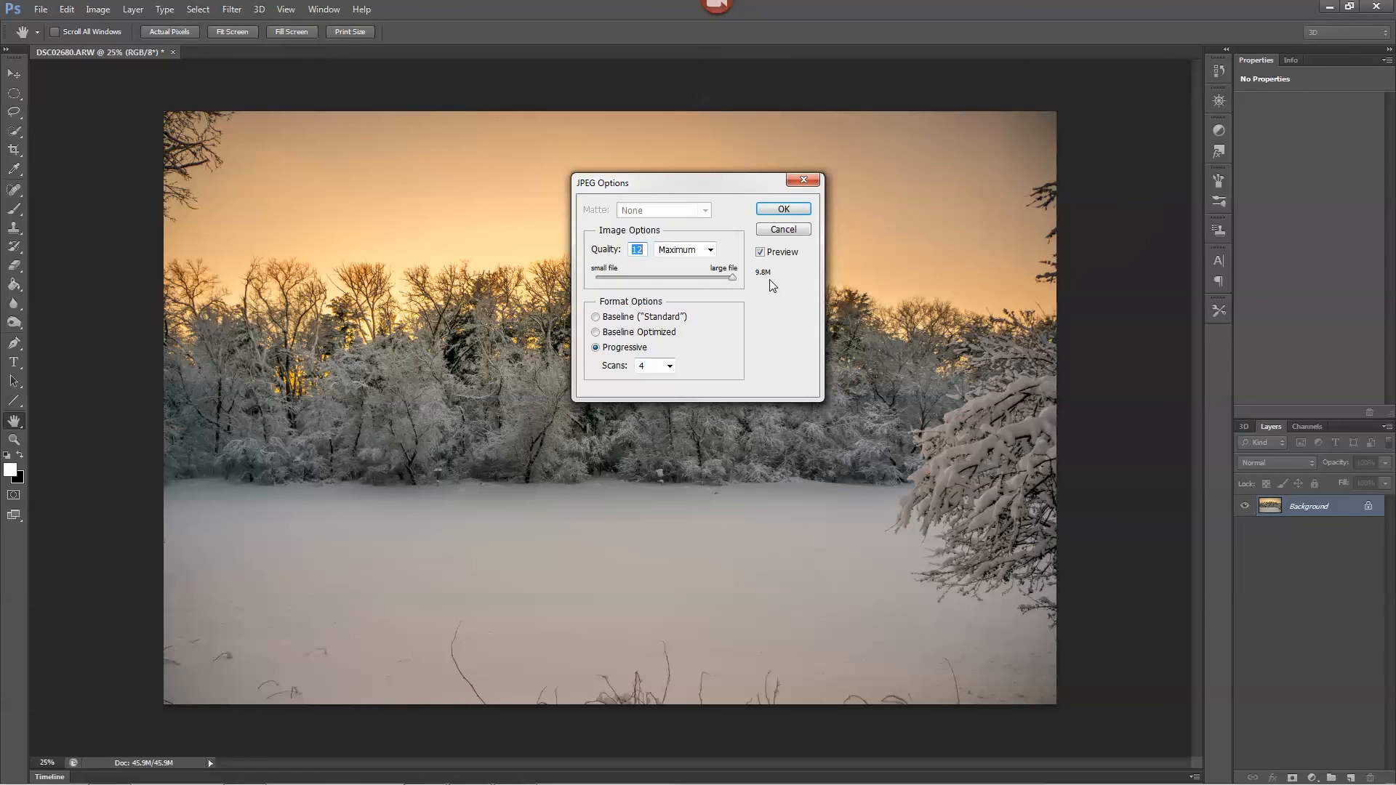
click(791, 209)
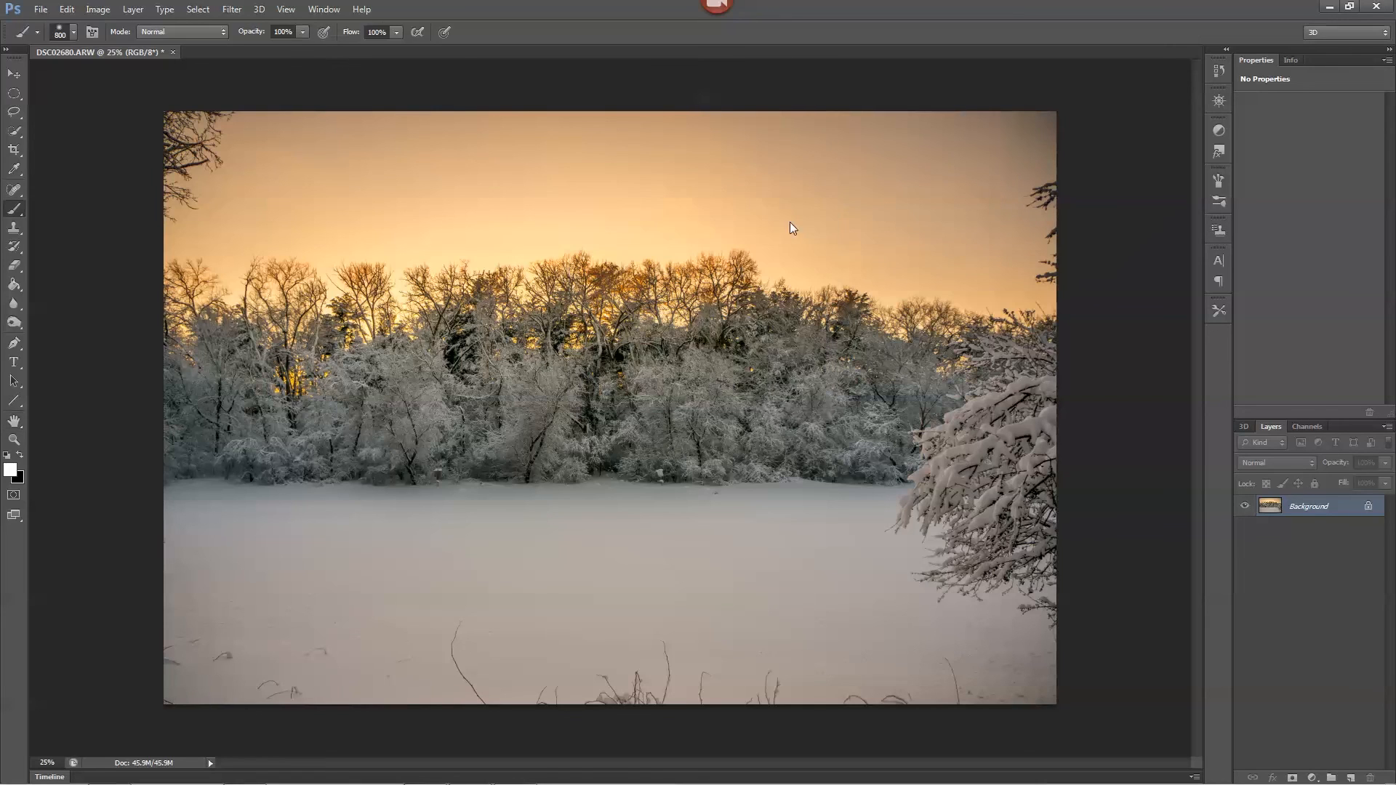